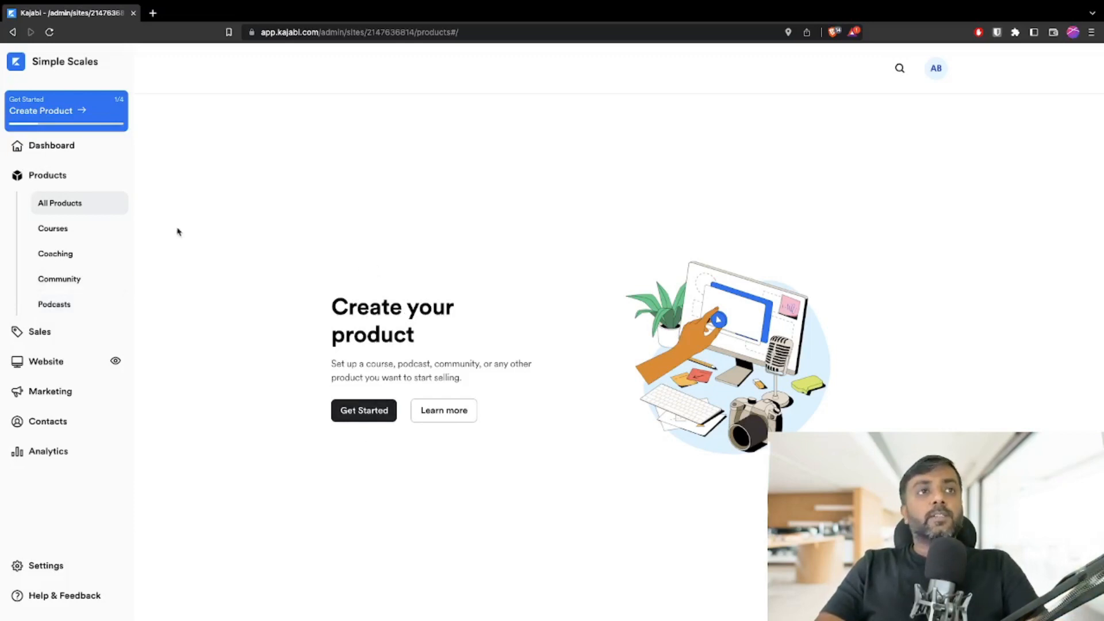
- Start a new product, compare the Podcast, Community and Coaching types, and proceed with Course
{"action": "left_click", "coordinate": [348, 404]}
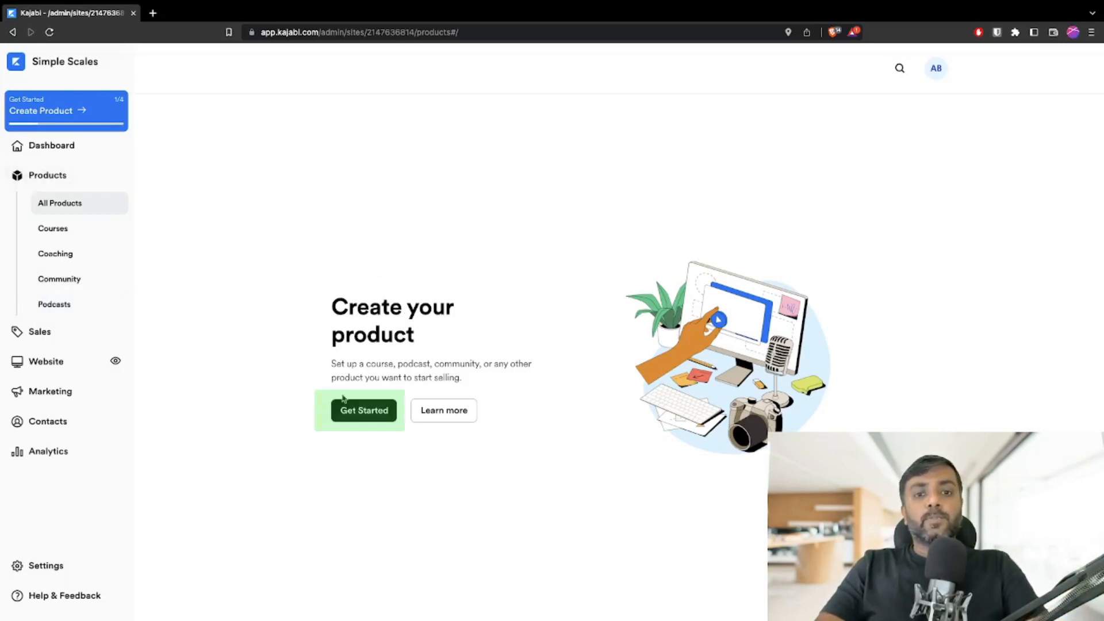
{"action": "left_click", "coordinate": [373, 416]}
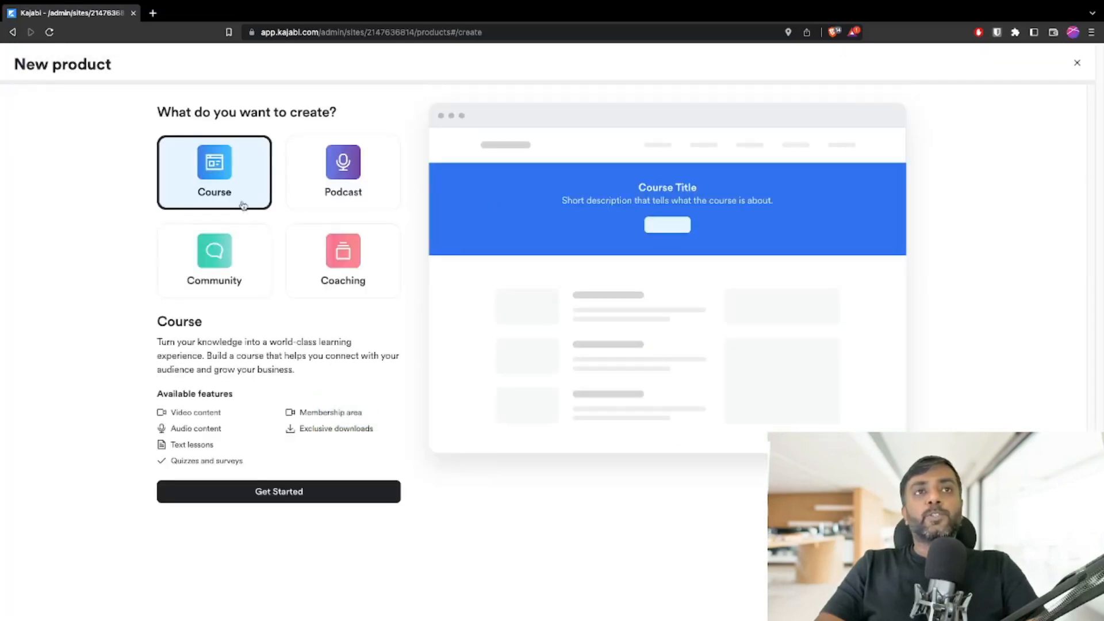
{"action": "left_click", "coordinate": [339, 191]}
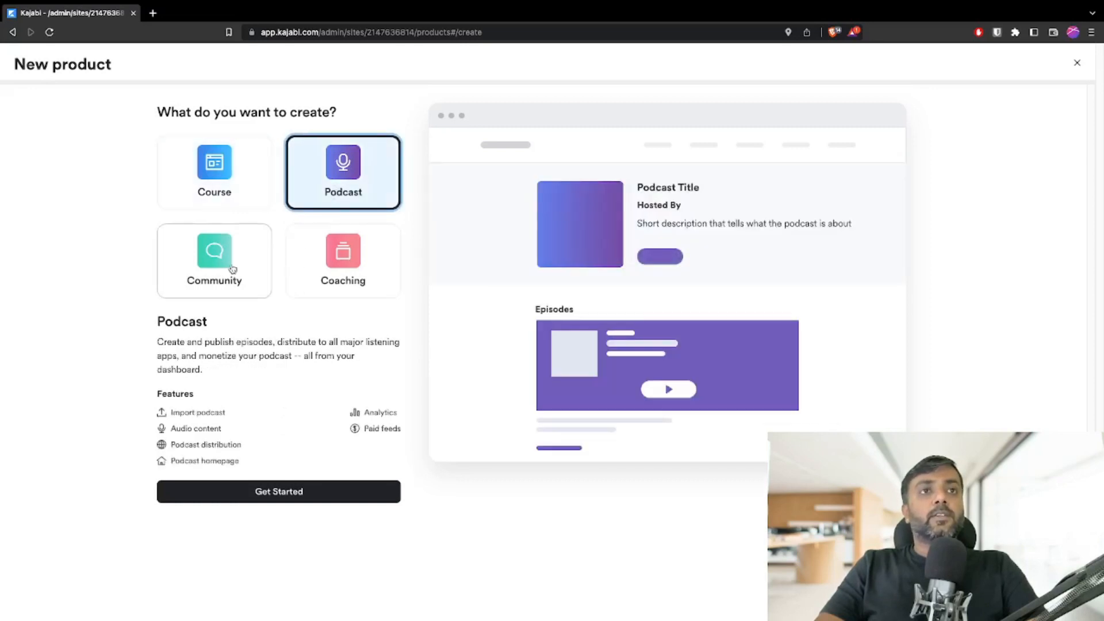
{"action": "left_click", "coordinate": [232, 270]}
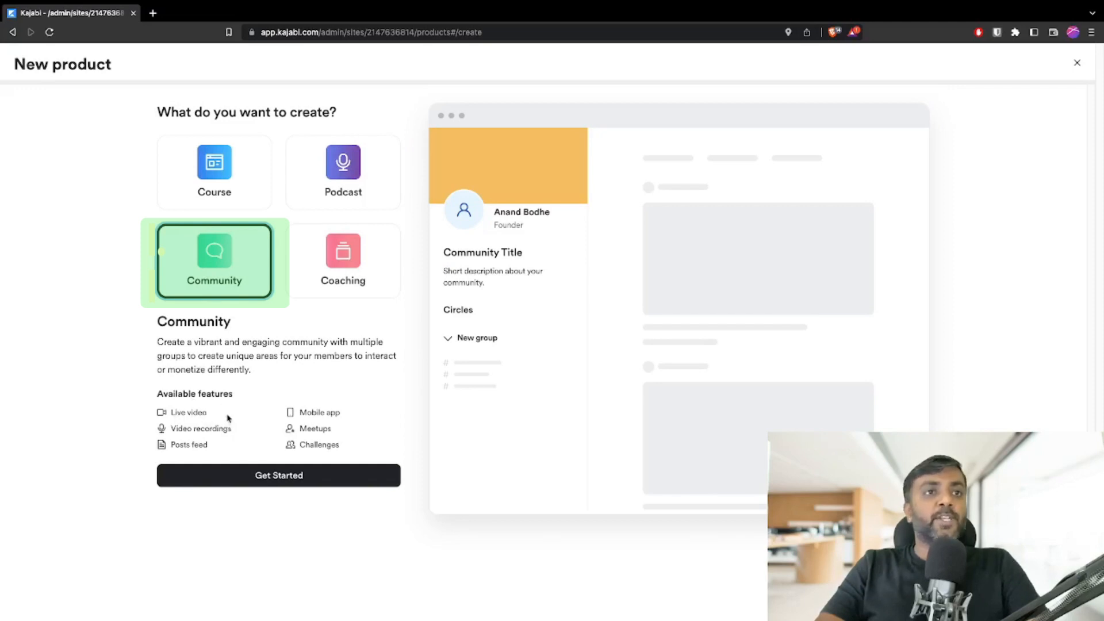
{"action": "left_click", "coordinate": [236, 198]}
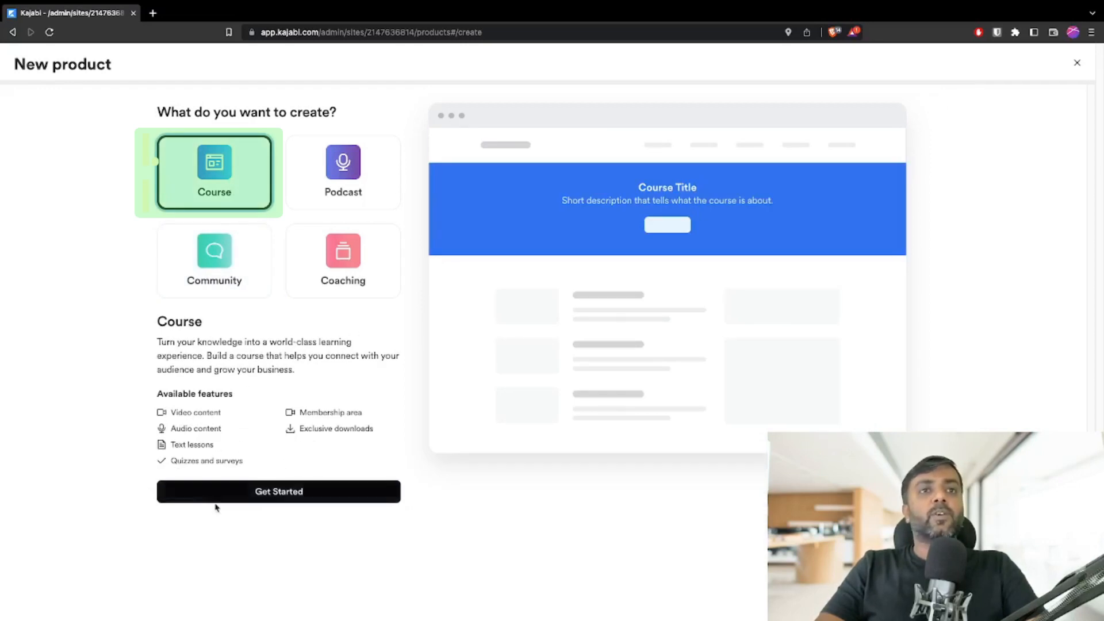
{"action": "left_click", "coordinate": [302, 288]}
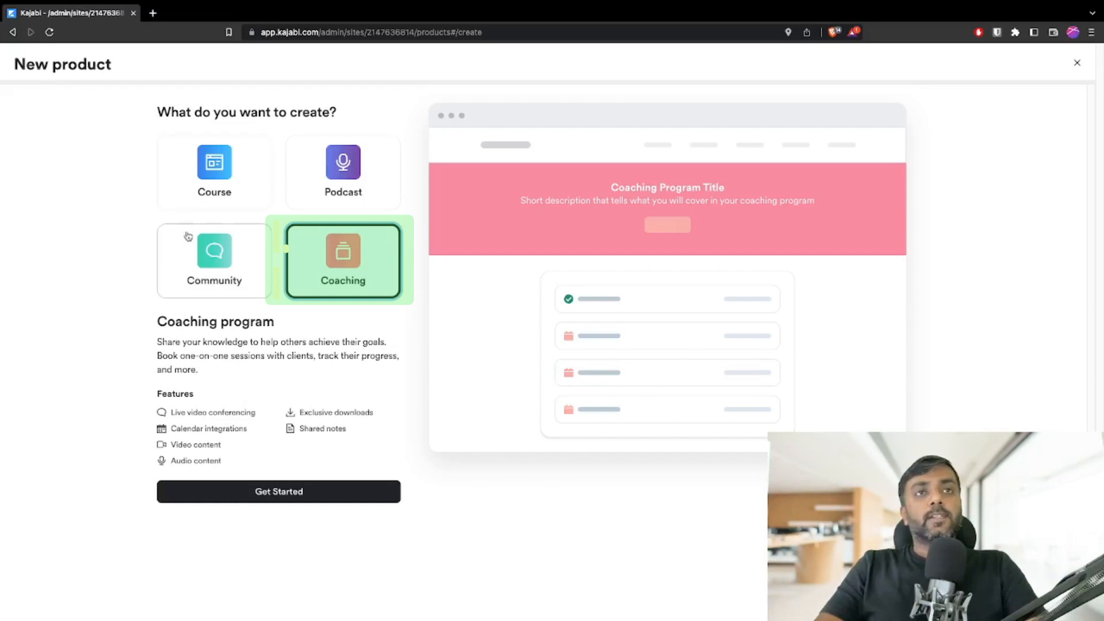
{"action": "left_click", "coordinate": [257, 175]}
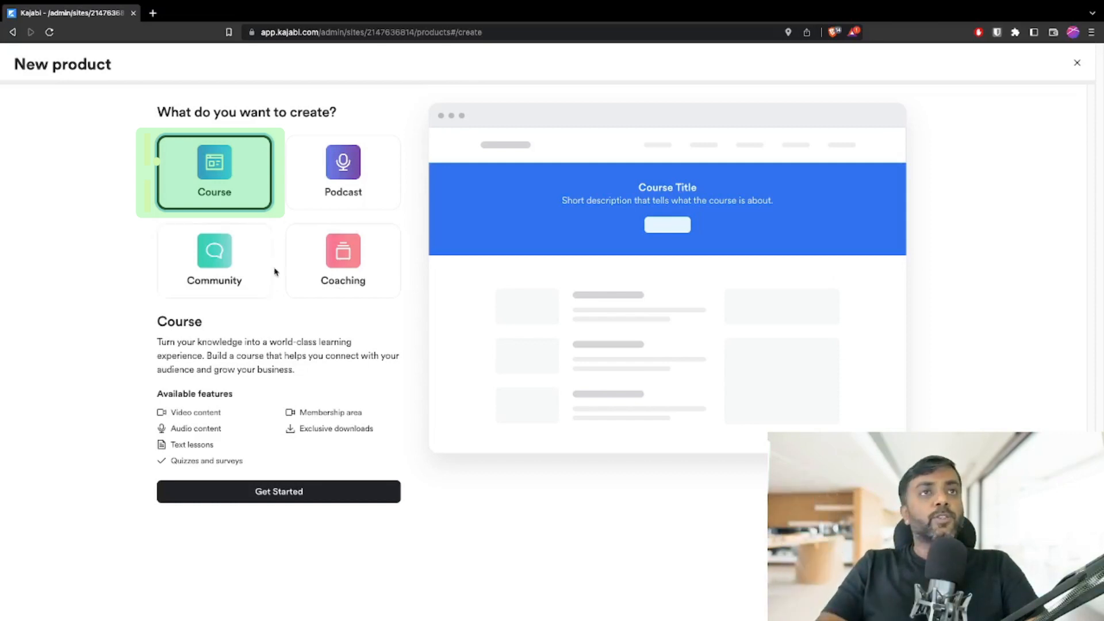
{"action": "left_click", "coordinate": [283, 495]}
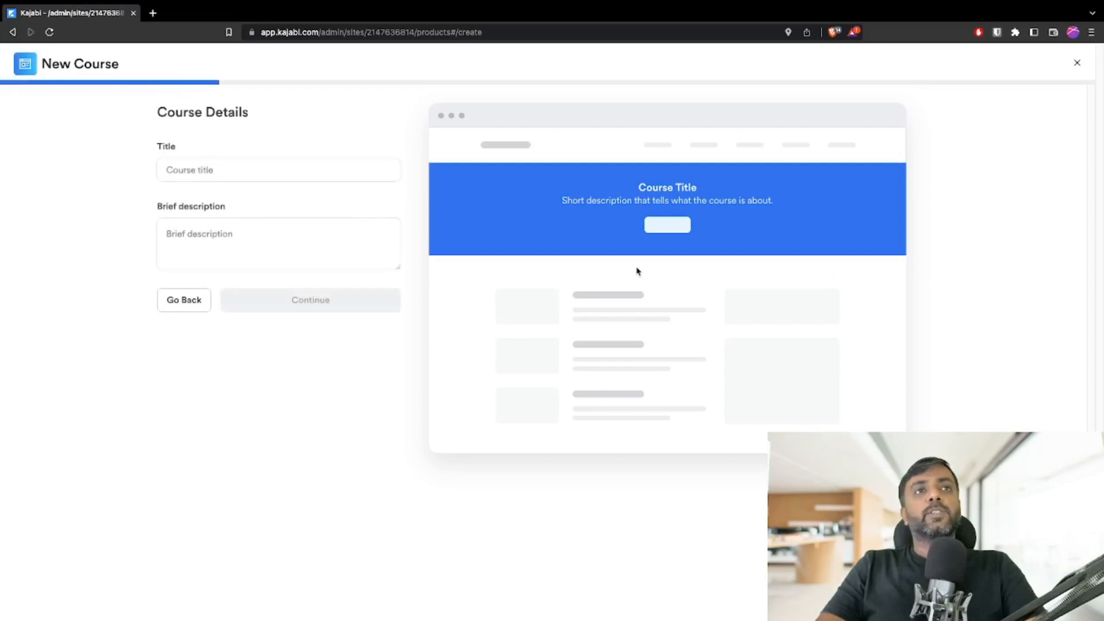
- Title the course "How to build a website using Kajabi", leave the brief description empty, and continue to the template choice
{"action": "left_click", "coordinate": [279, 170]}
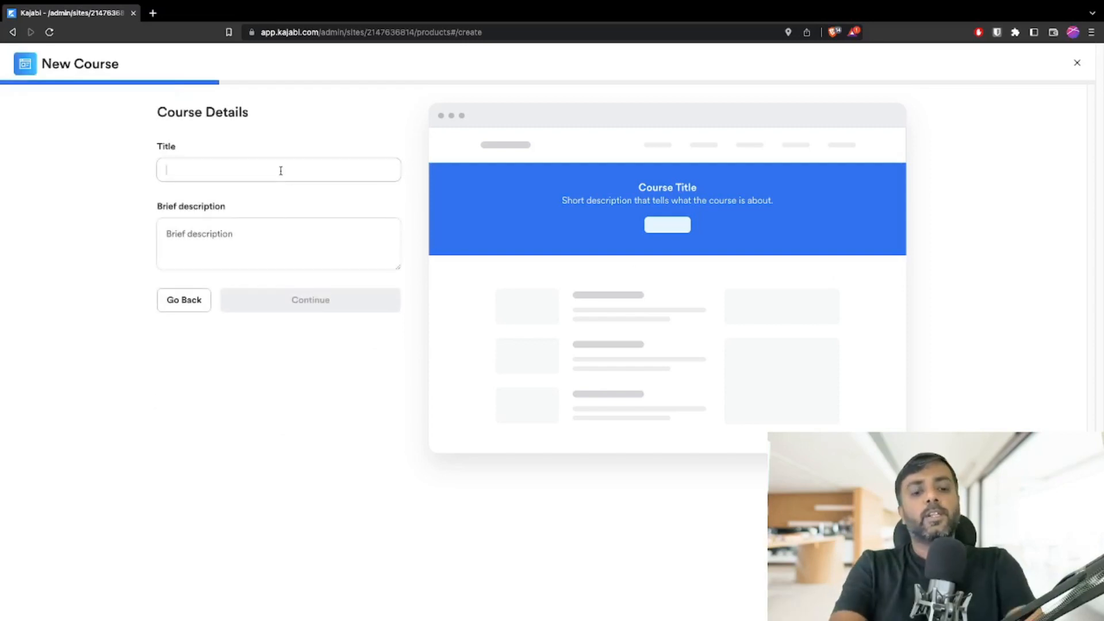
{"action": "type", "text": "How to"}
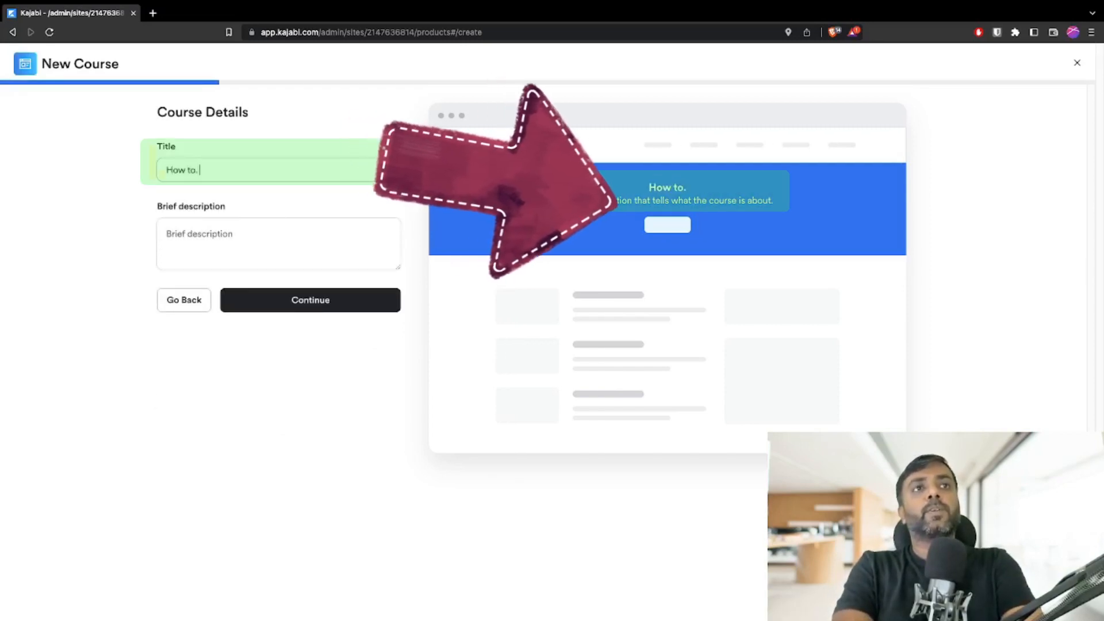
{"action": "type", "text": " bui"}
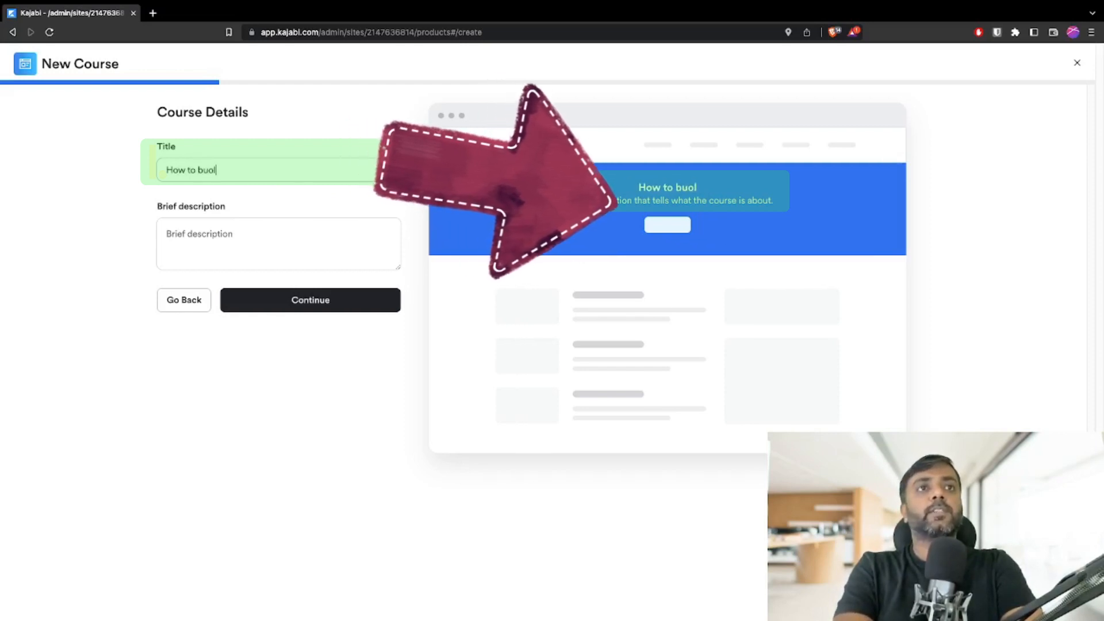
{"action": "type", "text": "ld a "}
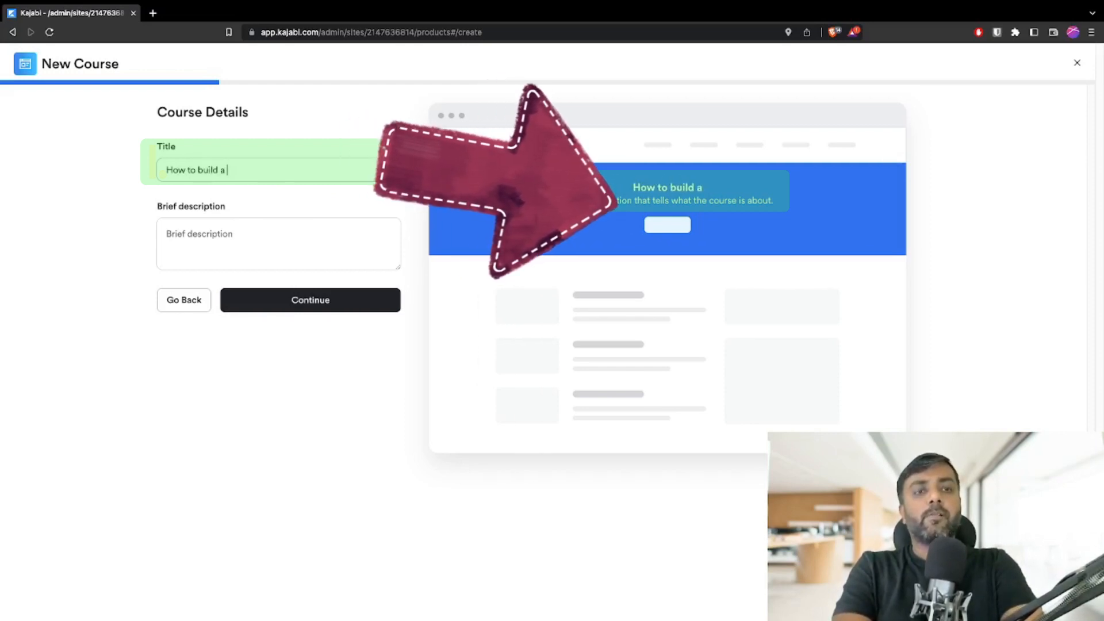
{"action": "type", "text": "website"}
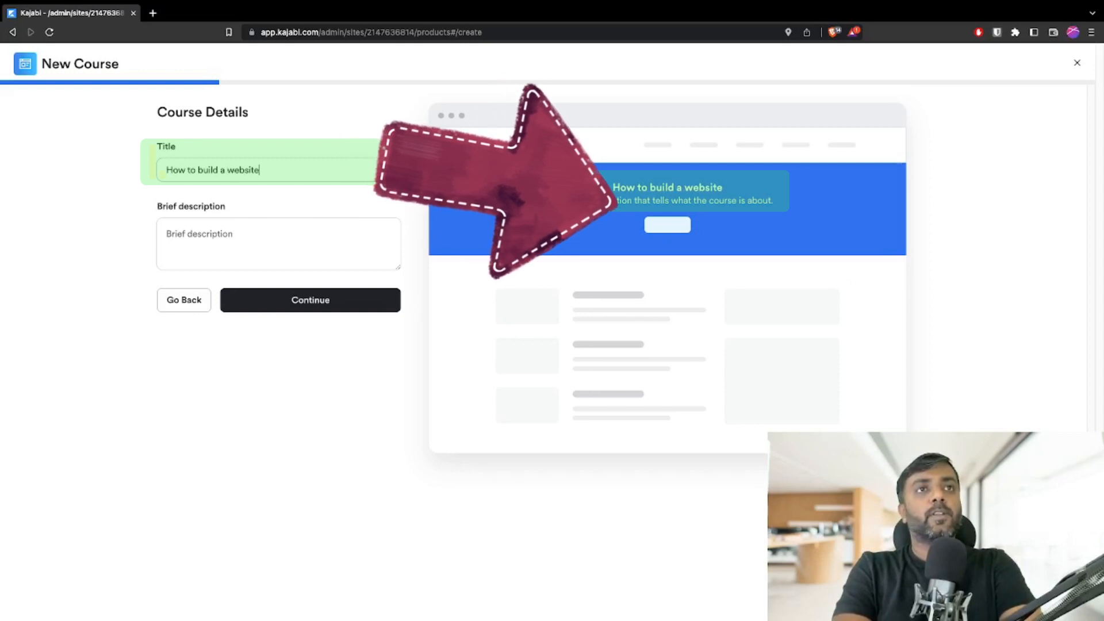
{"action": "type", "text": " using K"}
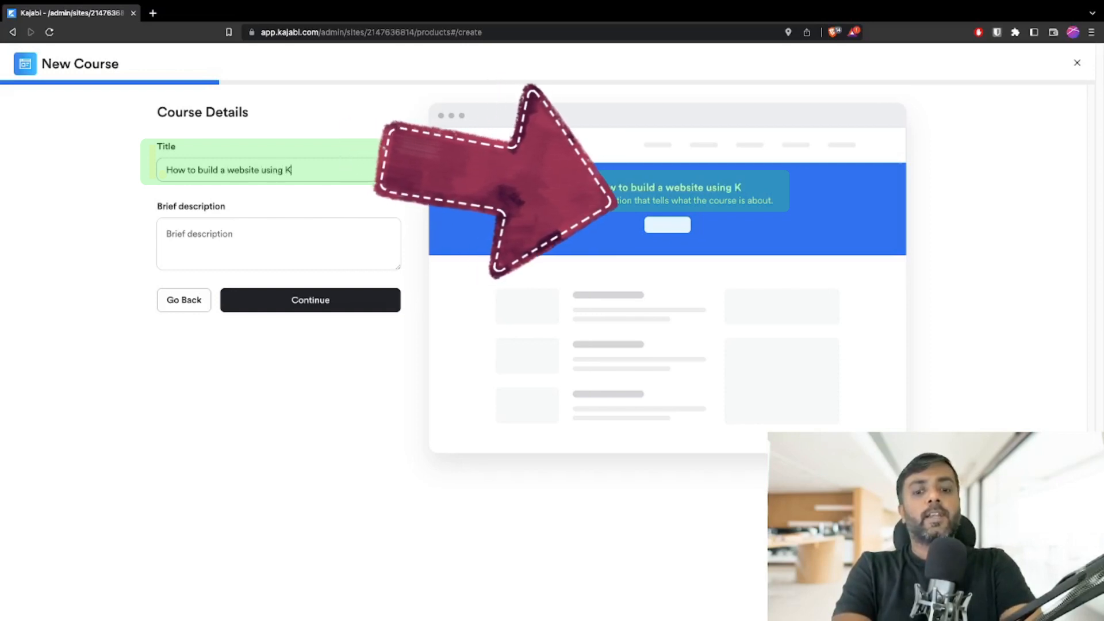
{"action": "type", "text": "ajabi"}
{"action": "key", "text": "Tab"}
{"action": "left_click", "coordinate": [204, 237]}
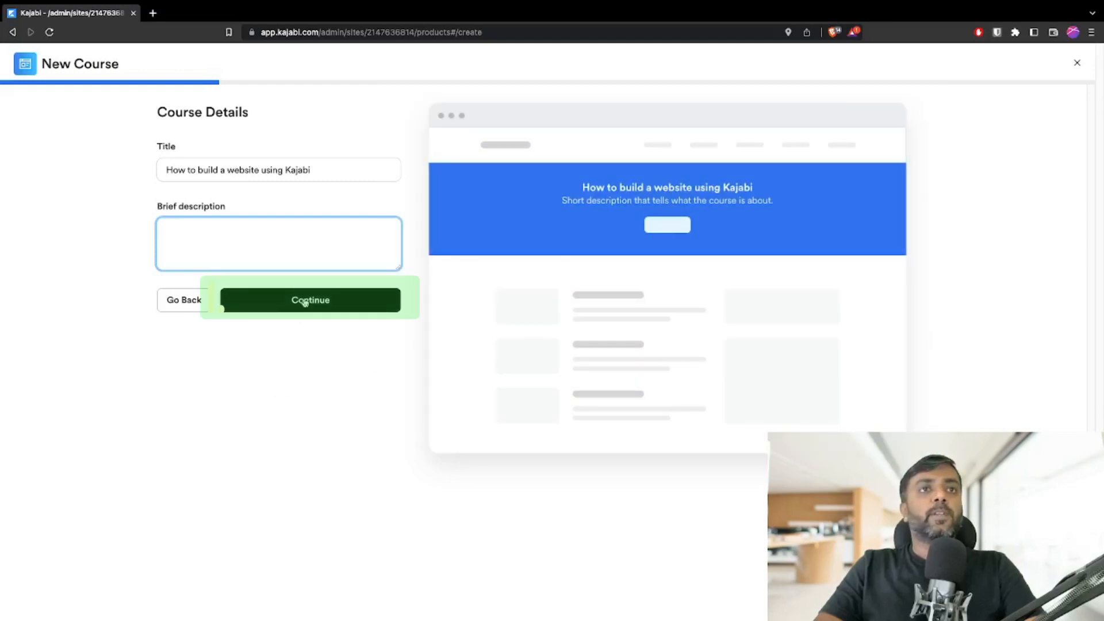
{"action": "left_click", "coordinate": [304, 303]}
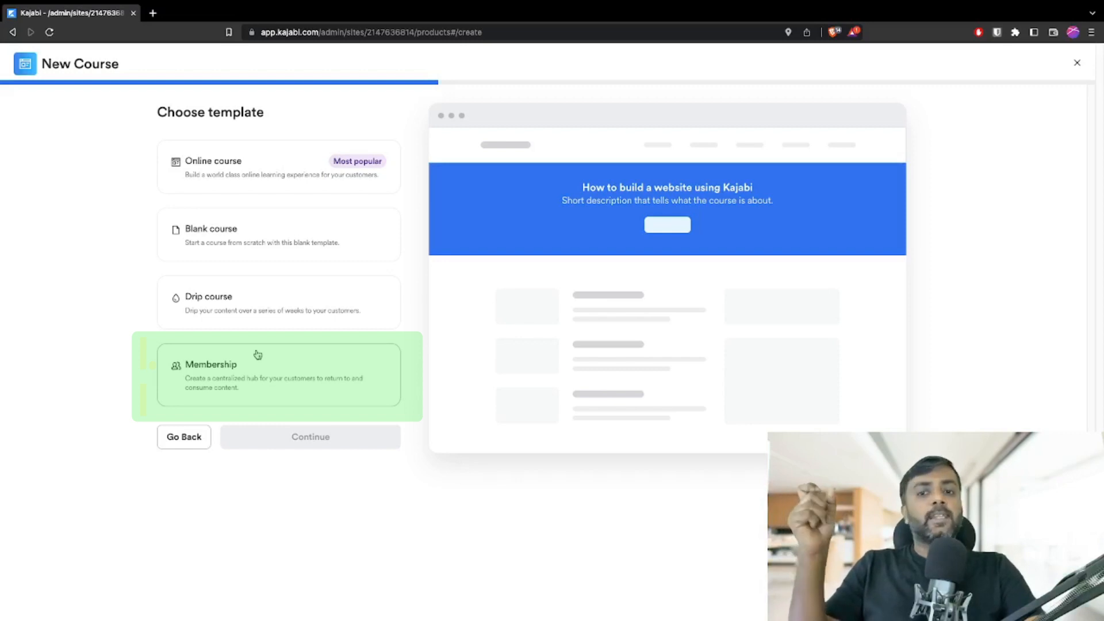
- Choose the Online course template and continue to pricing without uploading a course image
{"action": "left_click", "coordinate": [272, 162]}
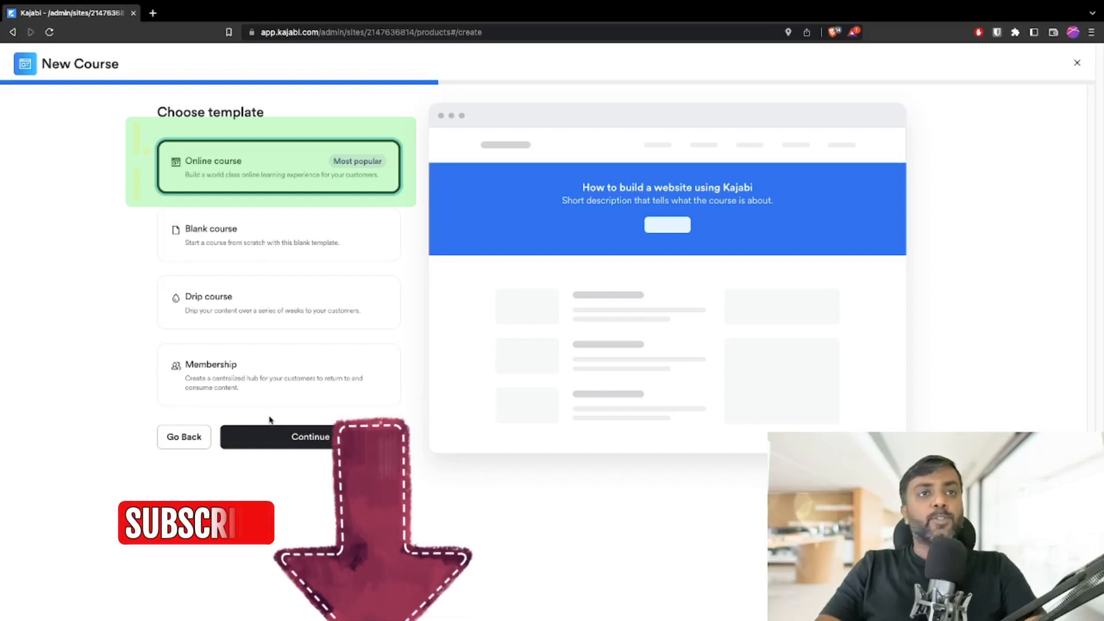
{"action": "left_click", "coordinate": [304, 440]}
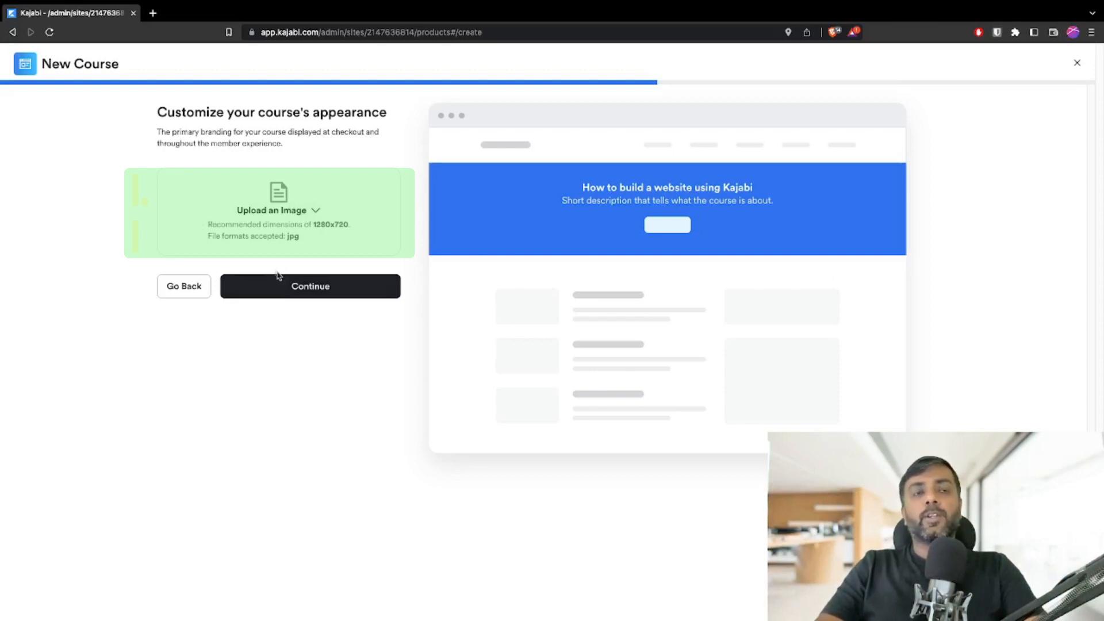
{"action": "left_click", "coordinate": [298, 291]}
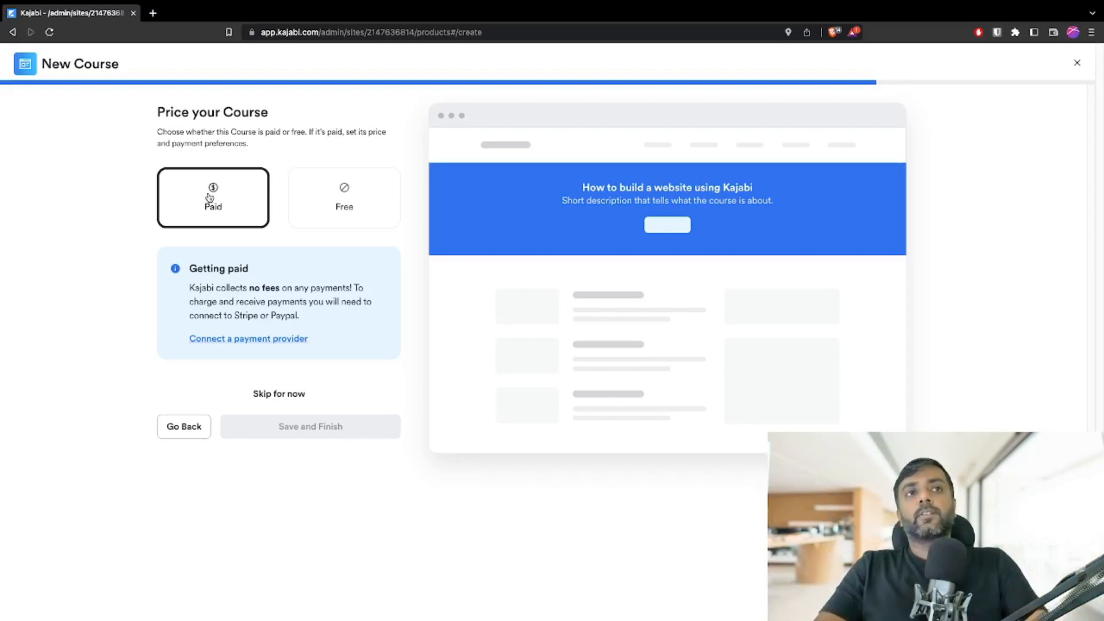
- Set the course pricing to Free and finish creating the course
{"action": "left_click", "coordinate": [350, 212]}
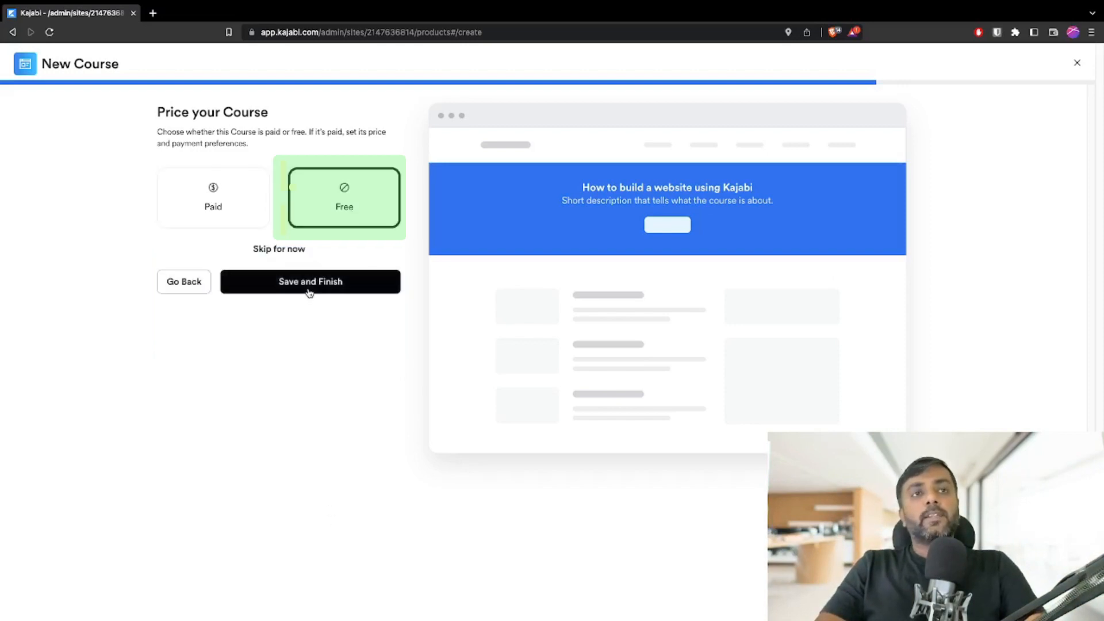
{"action": "left_click", "coordinate": [309, 290]}
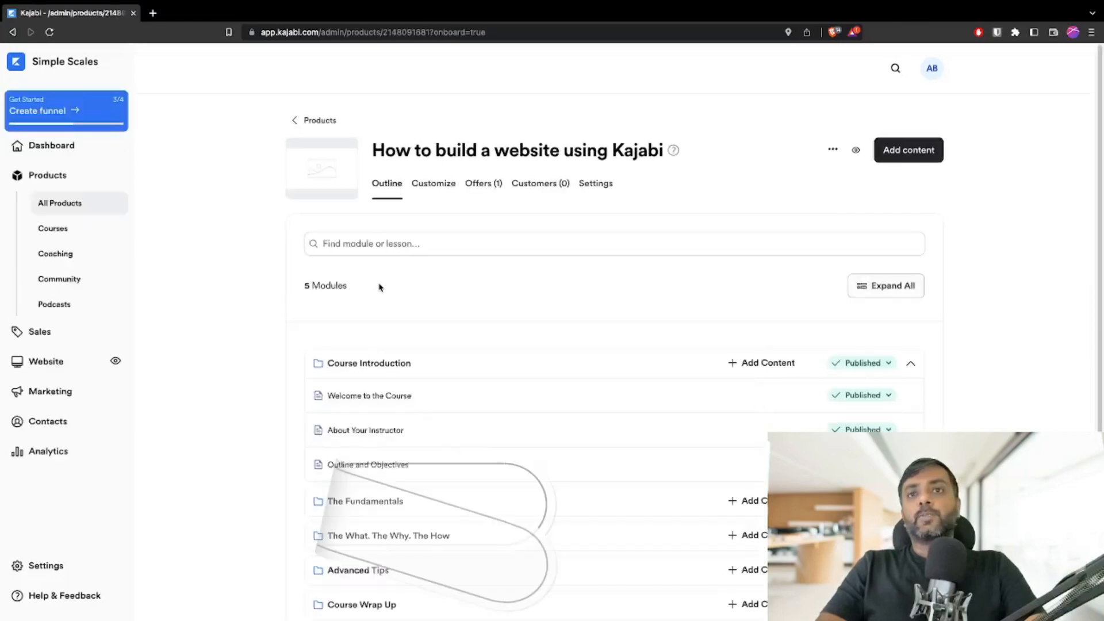
- Look over the course outline, preview the course page down to its last module, and close the preview
{"action": "scroll", "coordinate": [253, 291], "scroll_direction": "down", "scroll_amount": 1}
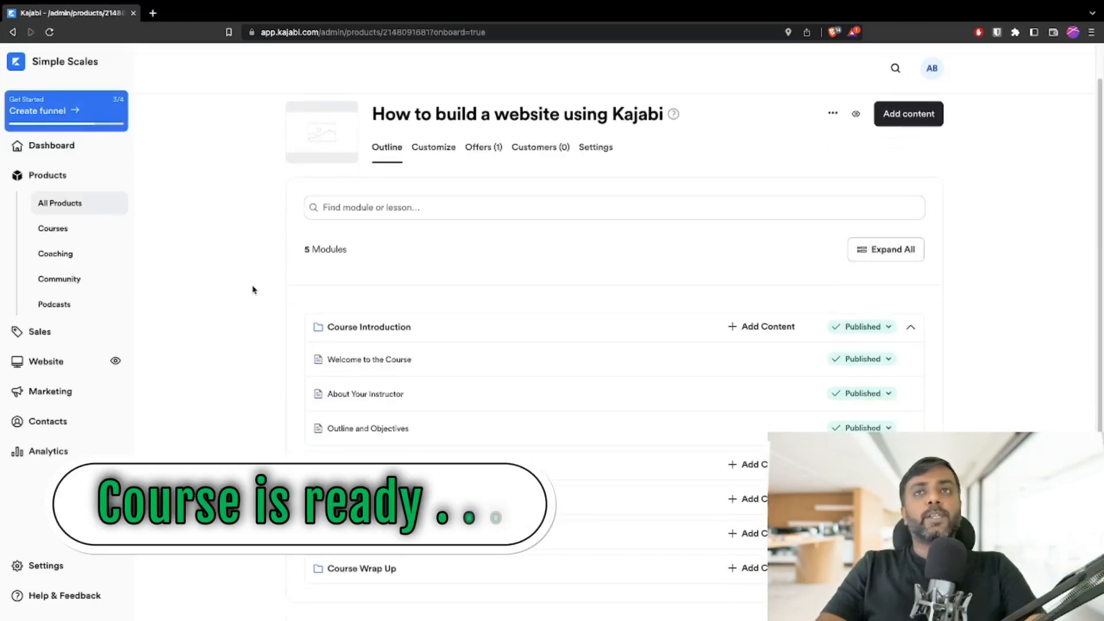
{"action": "scroll", "coordinate": [311, 287], "scroll_direction": "up", "scroll_amount": 1}
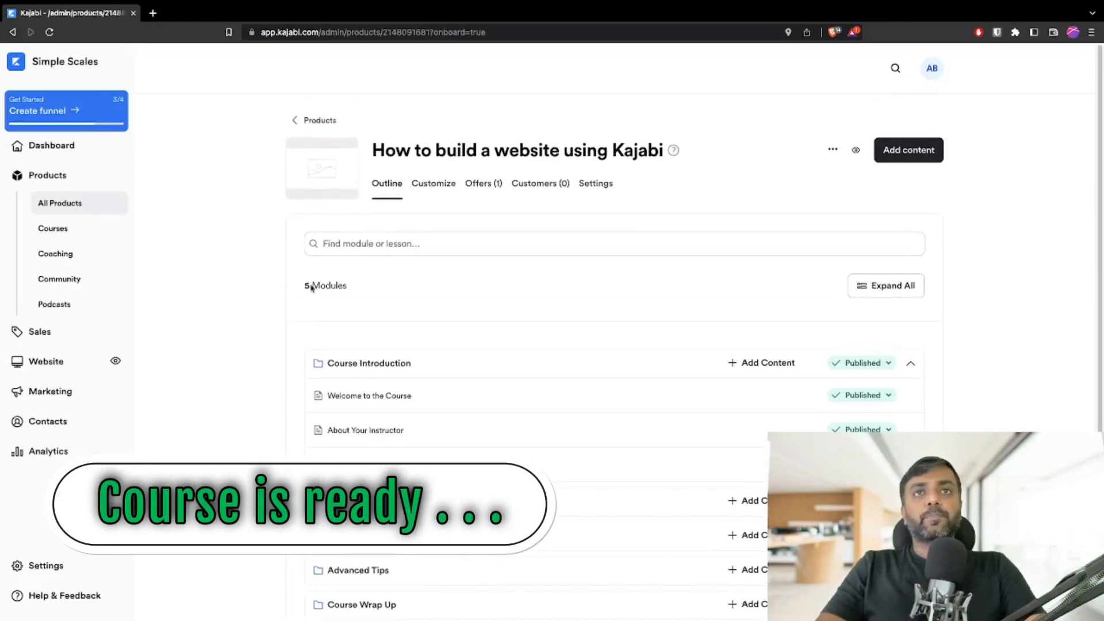
{"action": "left_click", "coordinate": [857, 151]}
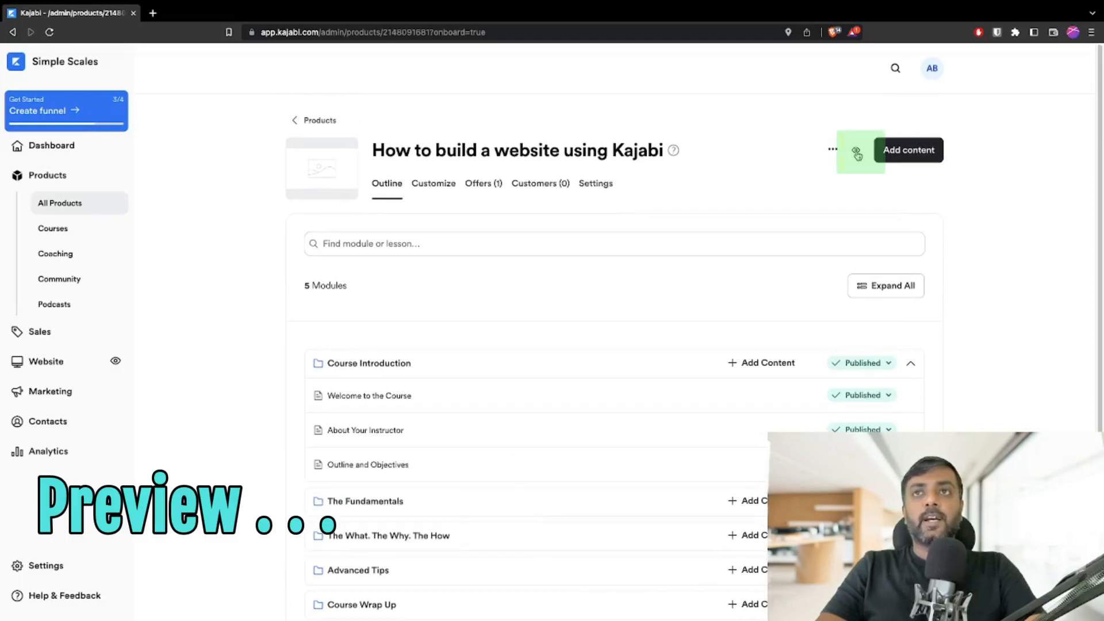
{"action": "left_click", "coordinate": [856, 152]}
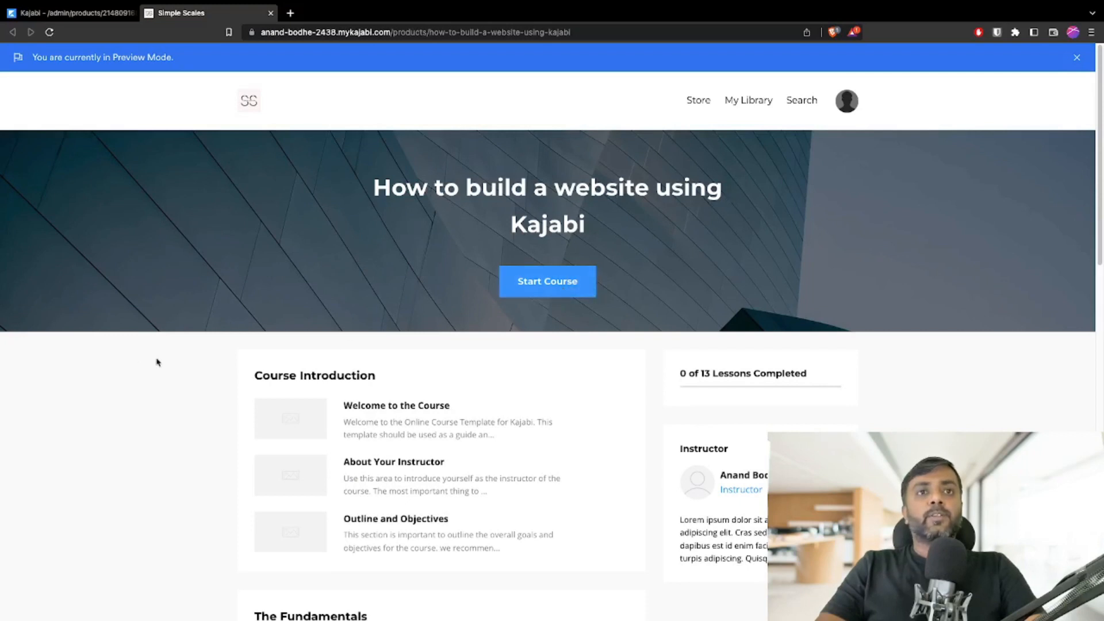
{"action": "scroll", "coordinate": [133, 357], "scroll_direction": "down", "scroll_amount": 3}
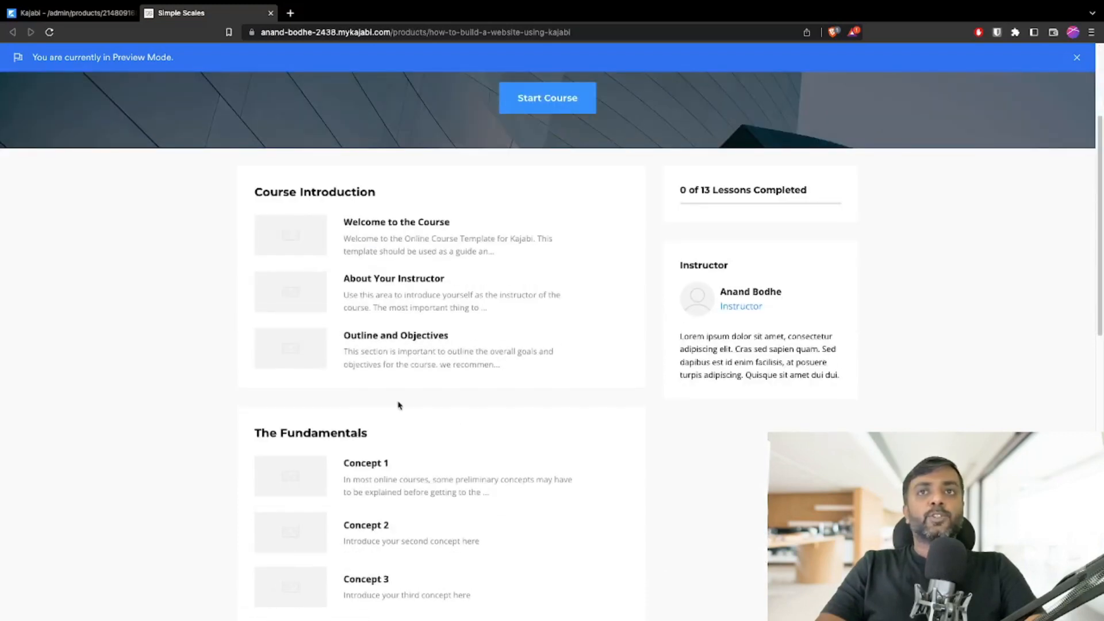
{"action": "scroll", "coordinate": [412, 394], "scroll_direction": "down", "scroll_amount": 3}
{"action": "scroll", "coordinate": [412, 394], "scroll_direction": "up", "scroll_amount": 4}
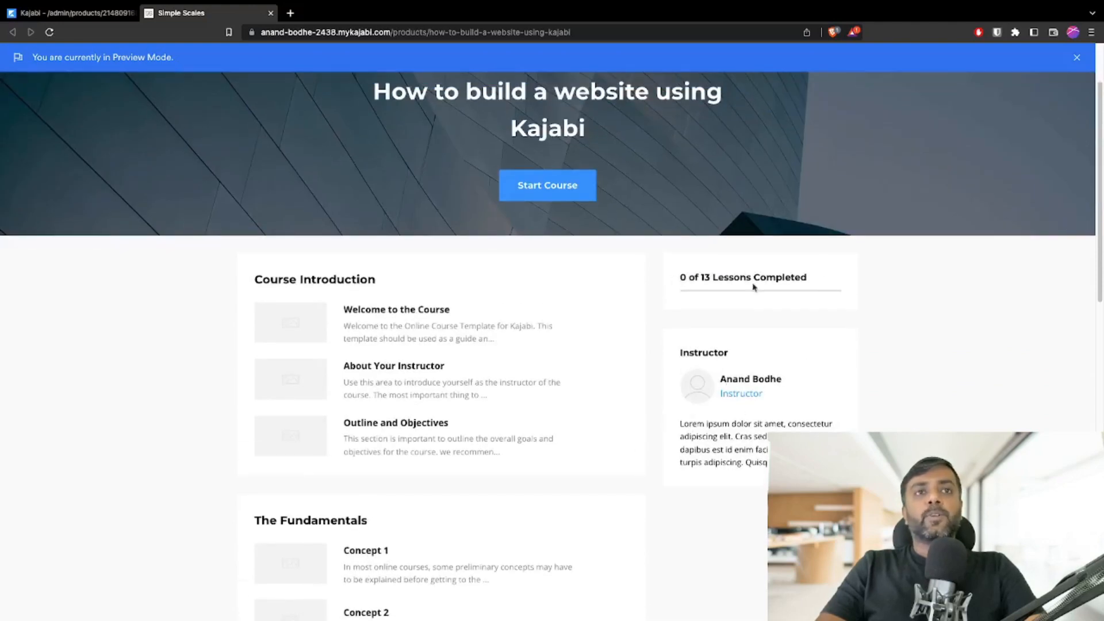
{"action": "scroll", "coordinate": [361, 386], "scroll_direction": "down", "scroll_amount": 14}
{"action": "scroll", "coordinate": [361, 387], "scroll_direction": "up", "scroll_amount": 16}
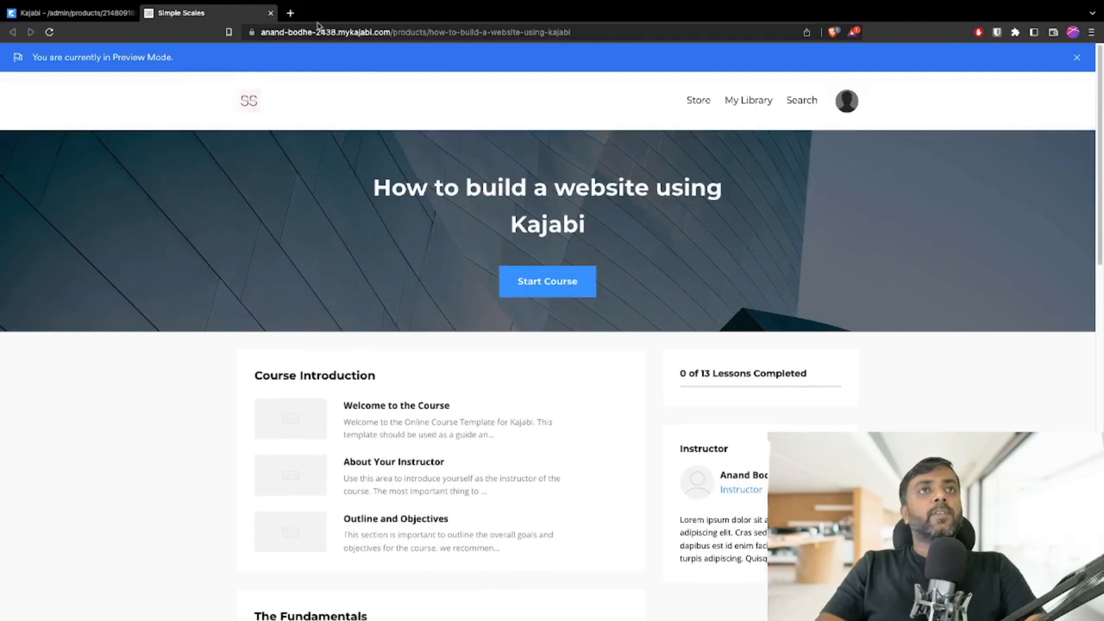
{"action": "left_click", "coordinate": [270, 12]}
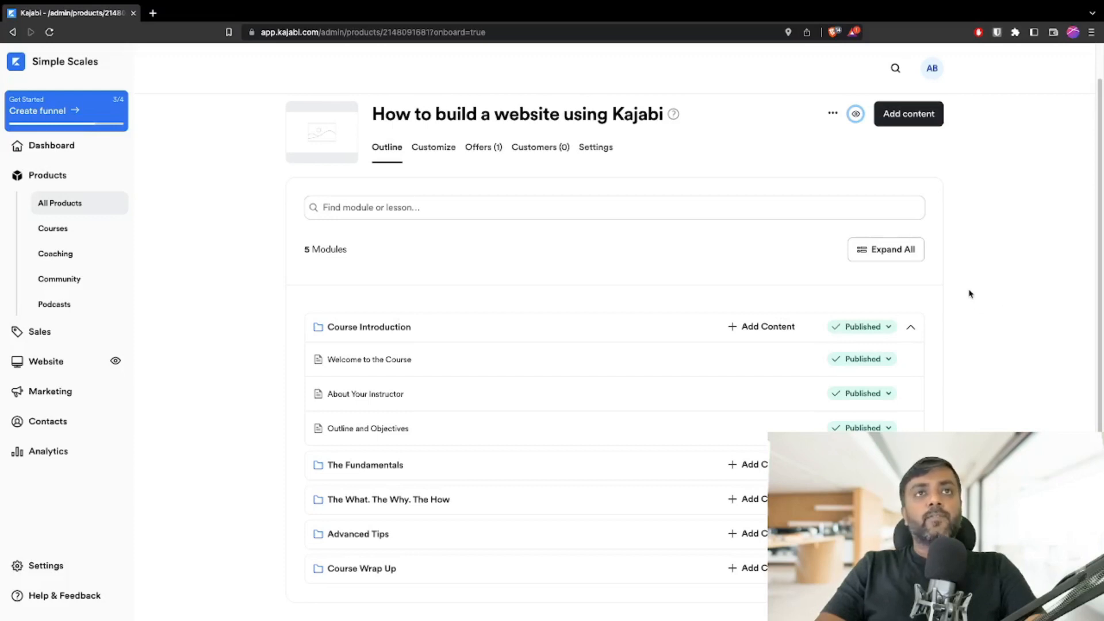
- Examine which types of content can be added to the course without adding any
{"action": "left_click", "coordinate": [904, 123]}
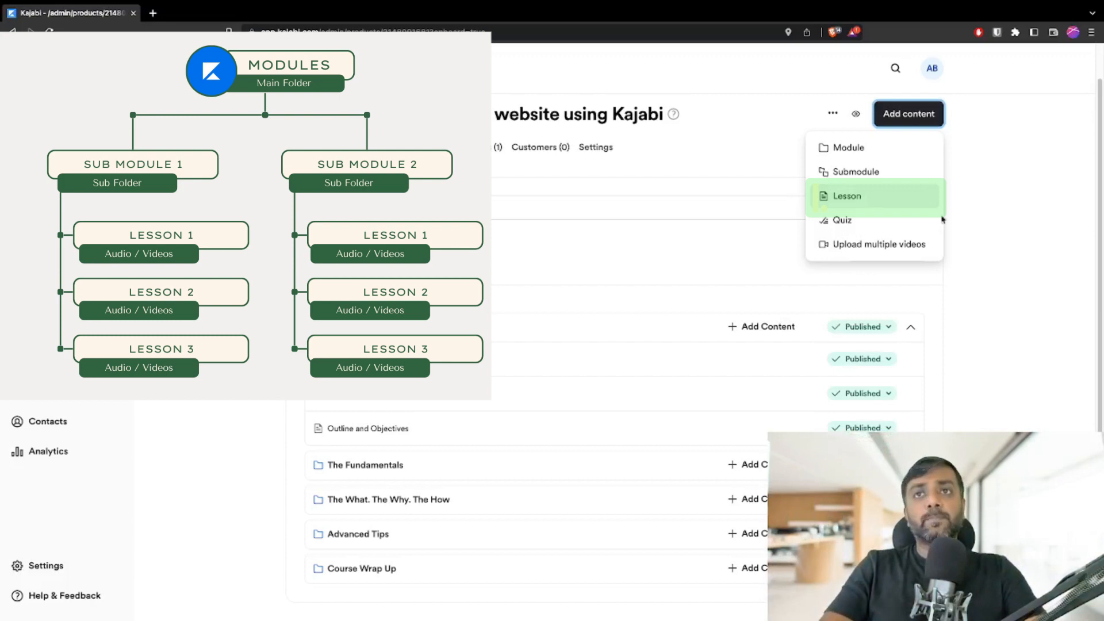
{"action": "left_click", "coordinate": [1070, 252]}
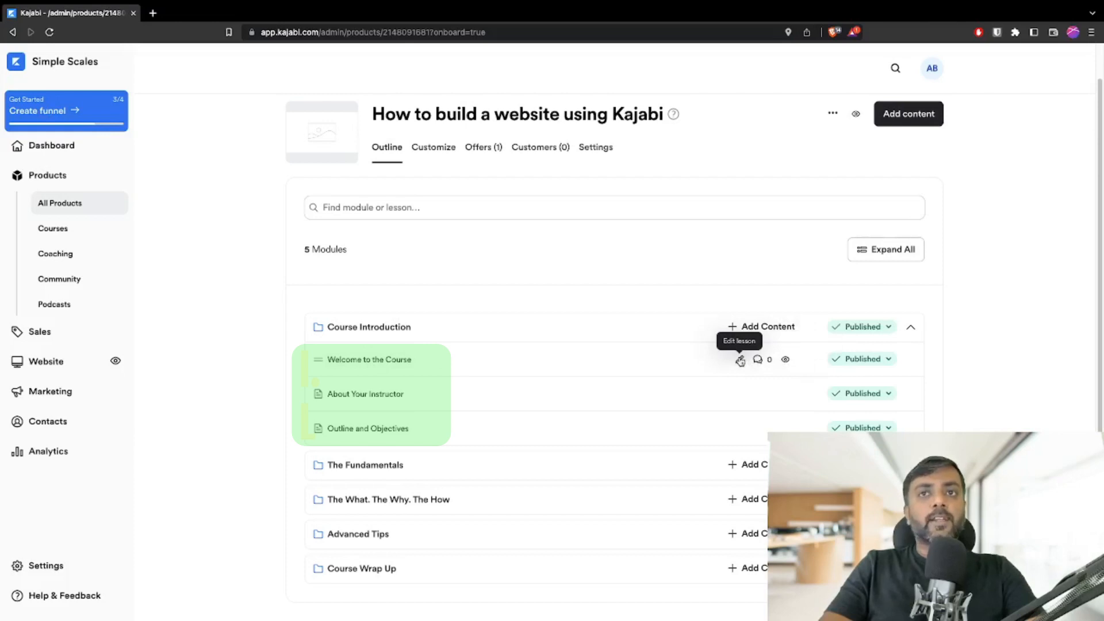
- Open the Welcome to the Course lesson for editing and look over its details page
{"action": "left_click", "coordinate": [739, 362]}
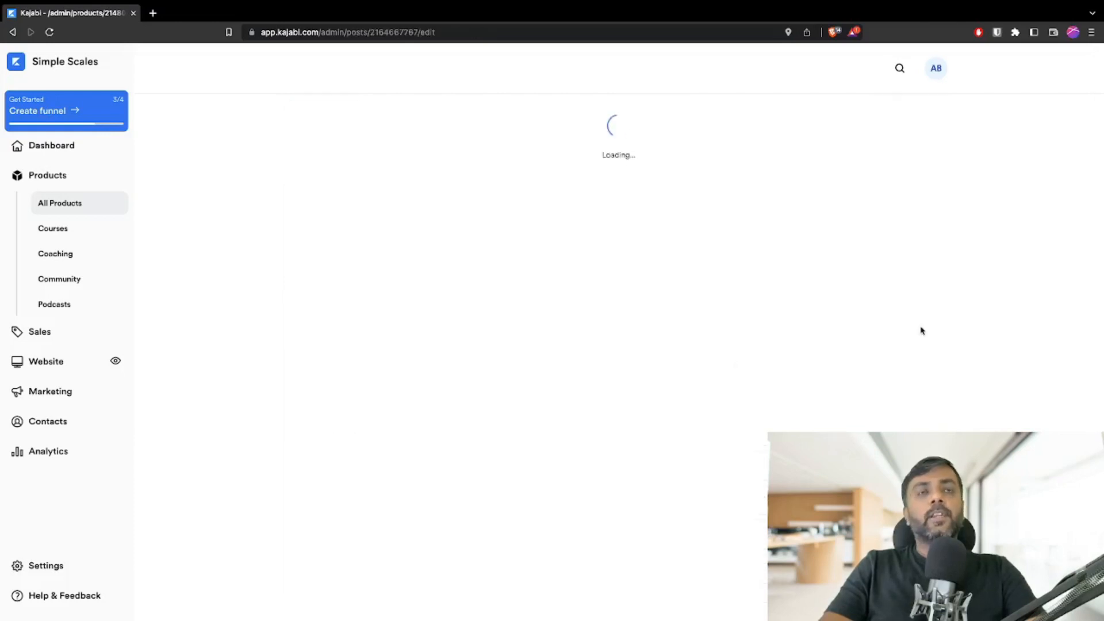
{"action": "scroll", "coordinate": [265, 321], "scroll_direction": "down", "scroll_amount": 4}
{"action": "scroll", "coordinate": [266, 322], "scroll_direction": "up", "scroll_amount": 4}
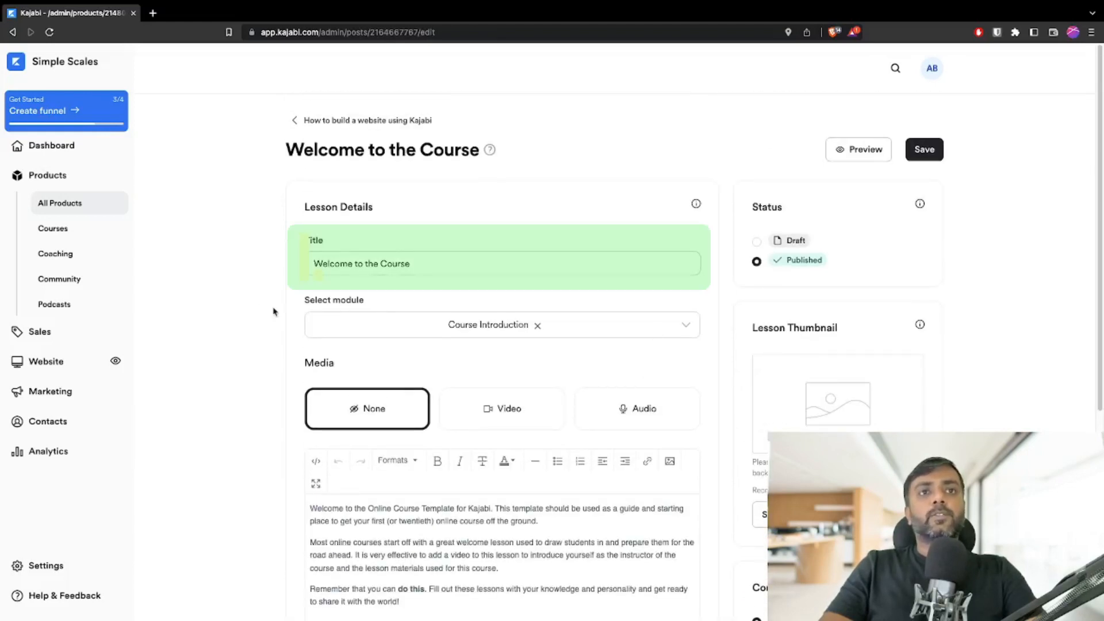
- Switch the lesson's media type to Video and view the available upload sources without adding a file
{"action": "scroll", "coordinate": [274, 311], "scroll_direction": "down", "scroll_amount": 2}
{"action": "left_click", "coordinate": [498, 330]}
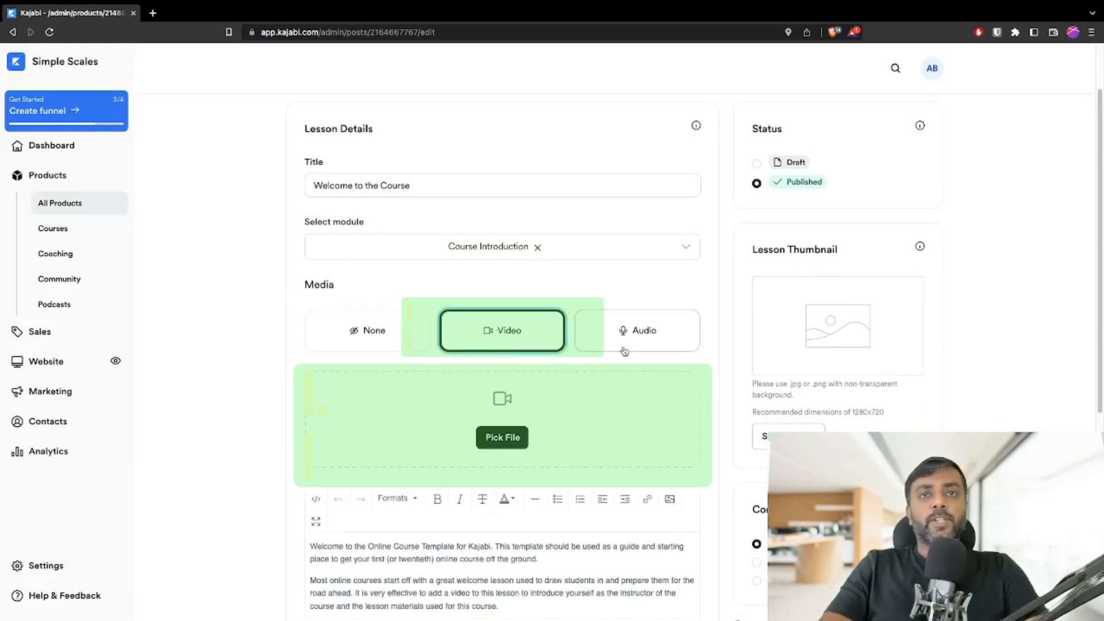
{"action": "left_click", "coordinate": [503, 438]}
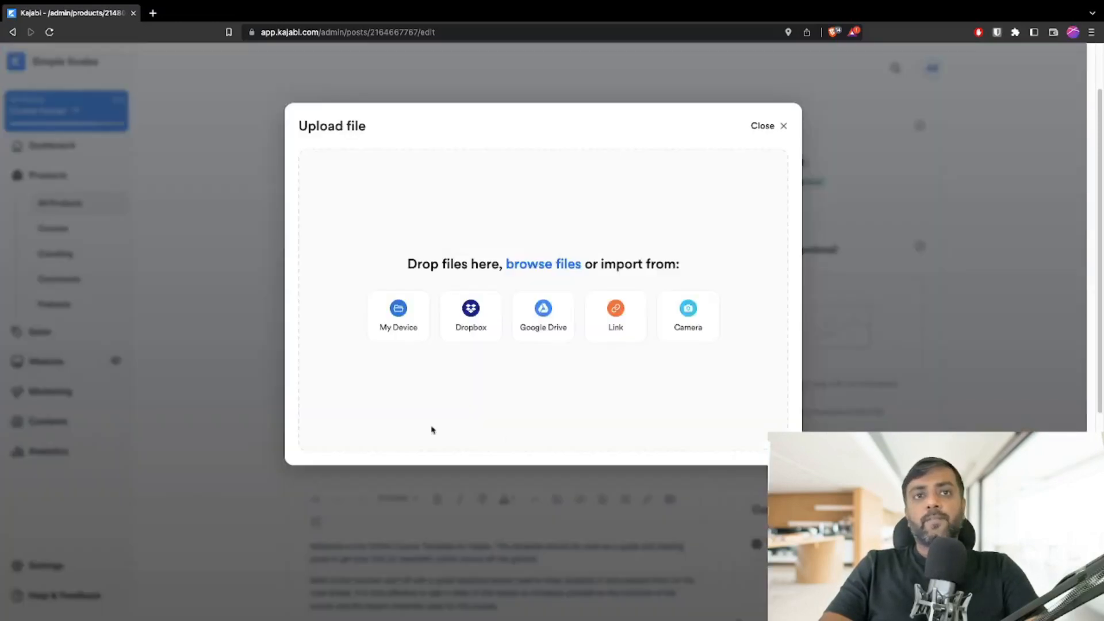
{"action": "left_click", "coordinate": [770, 127]}
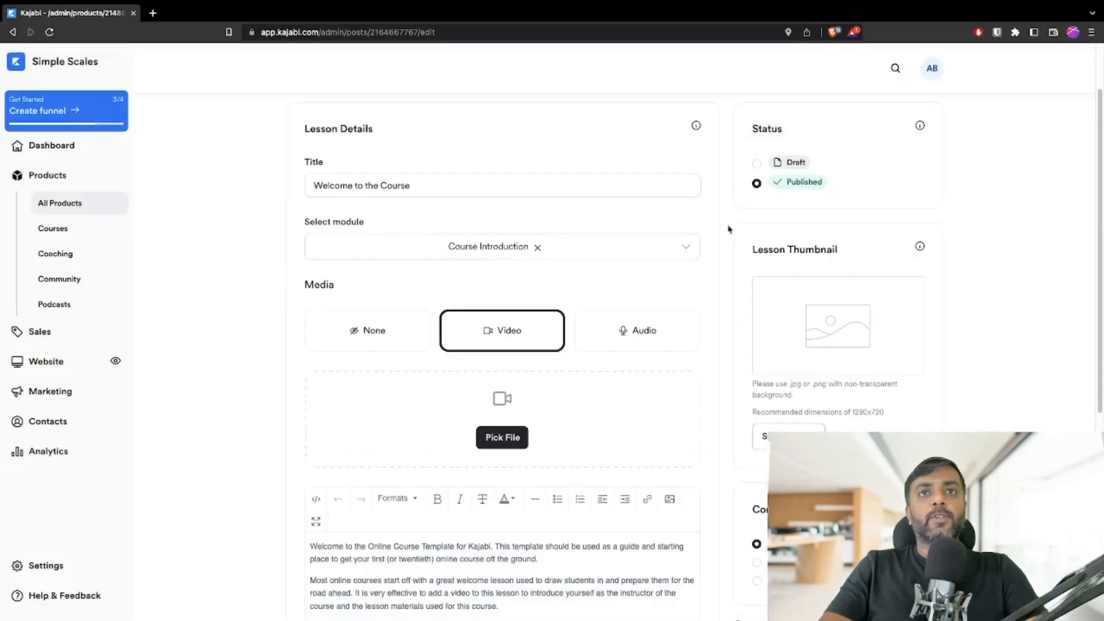
- Set the lesson's media type to Audio and look over the remaining lesson options
{"action": "left_click", "coordinate": [641, 340]}
{"action": "scroll", "coordinate": [236, 329], "scroll_direction": "down", "scroll_amount": 5}
{"action": "scroll", "coordinate": [236, 329], "scroll_direction": "up", "scroll_amount": 6}
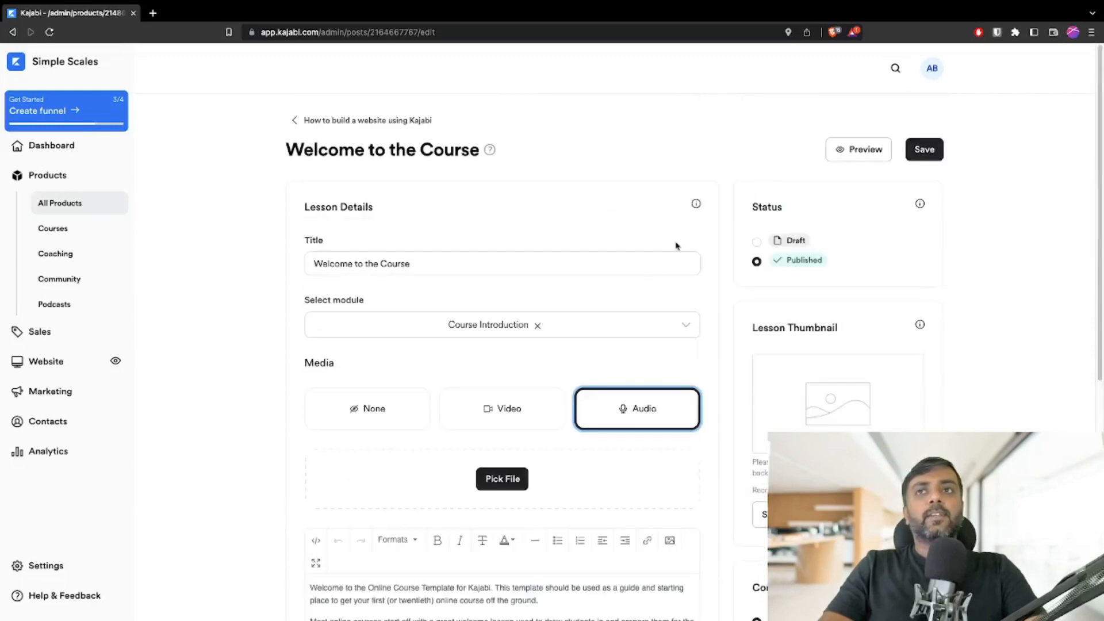
- Preview the Welcome to the Course lesson page and return to the lesson editor
{"action": "scroll", "coordinate": [1047, 271], "scroll_direction": "down", "scroll_amount": 2}
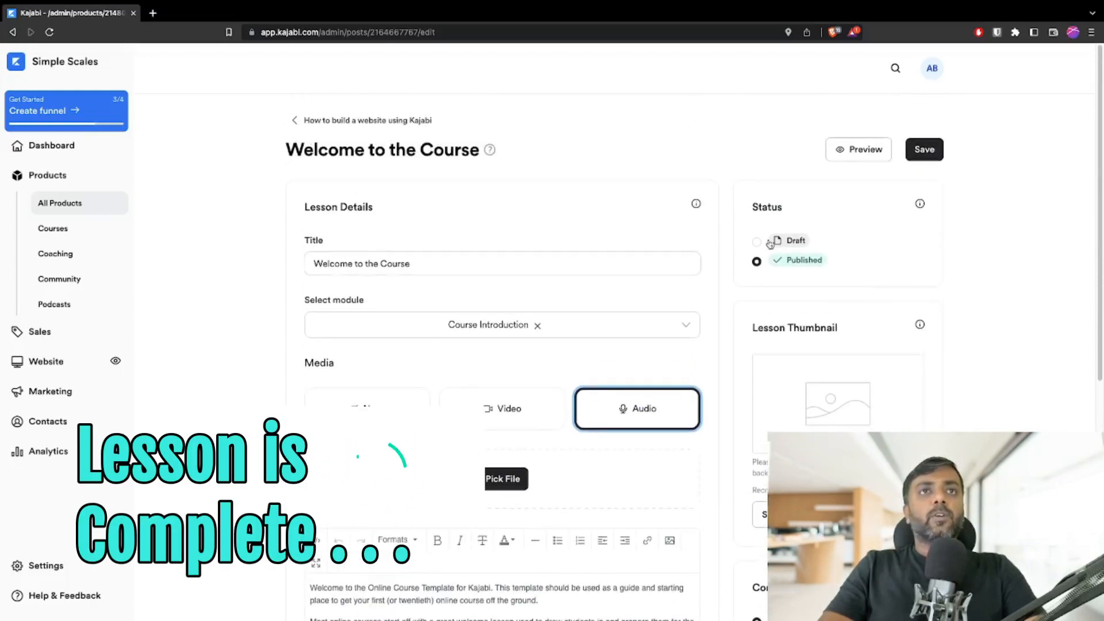
{"action": "left_click", "coordinate": [858, 149]}
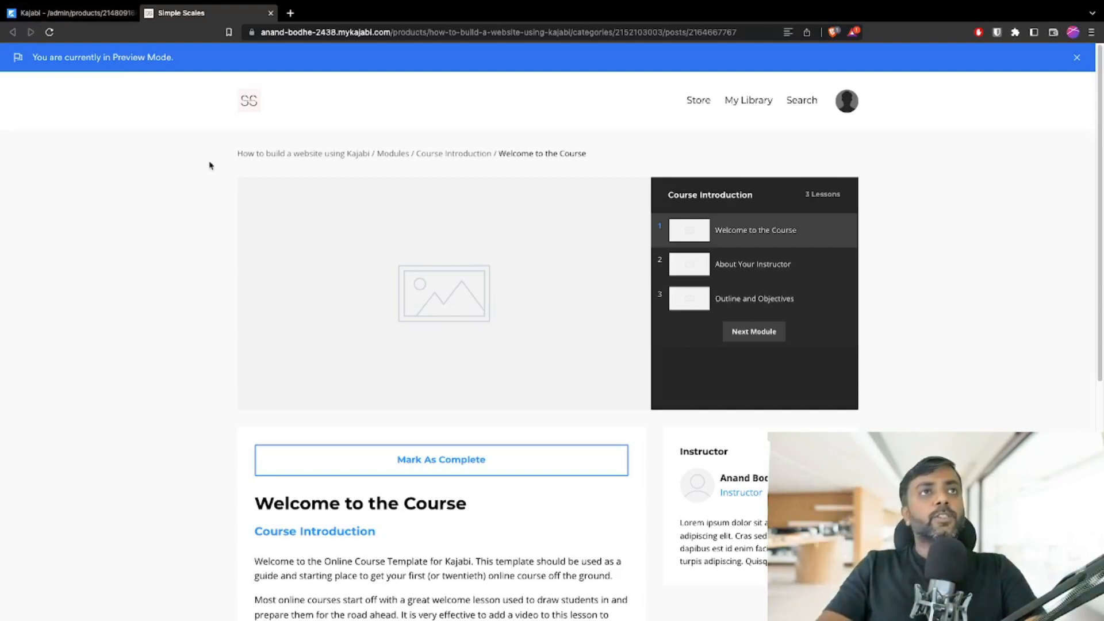
{"action": "left_click", "coordinate": [74, 13]}
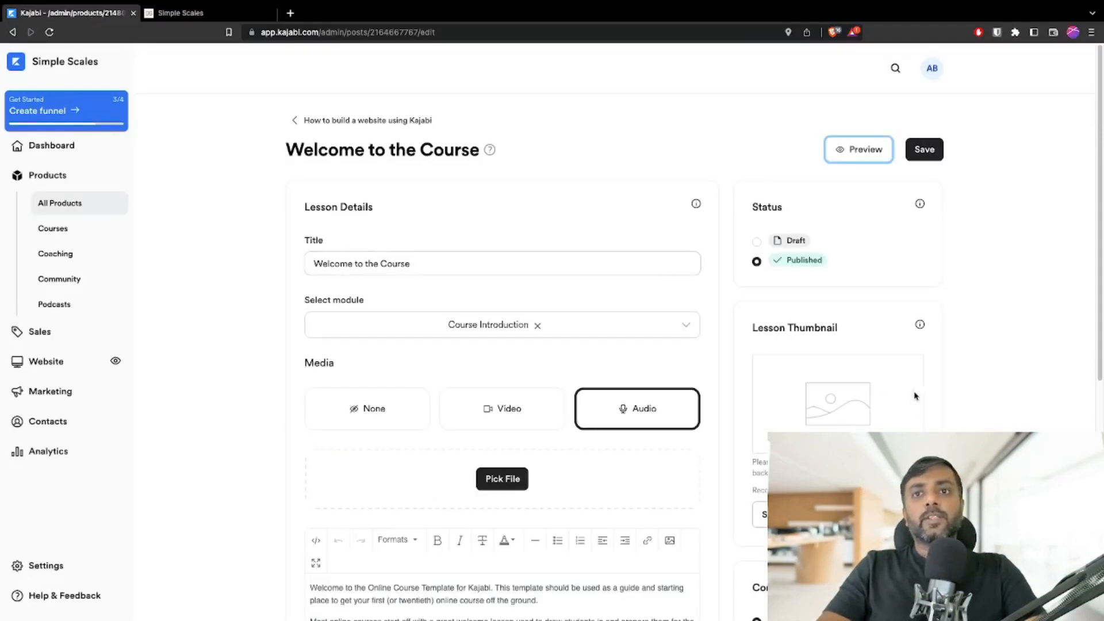
- Check the upload sources for the lesson thumbnail and close the dialog without choosing an image
{"action": "scroll", "coordinate": [915, 396], "scroll_direction": "down", "scroll_amount": 4}
{"action": "left_click", "coordinate": [799, 282]}
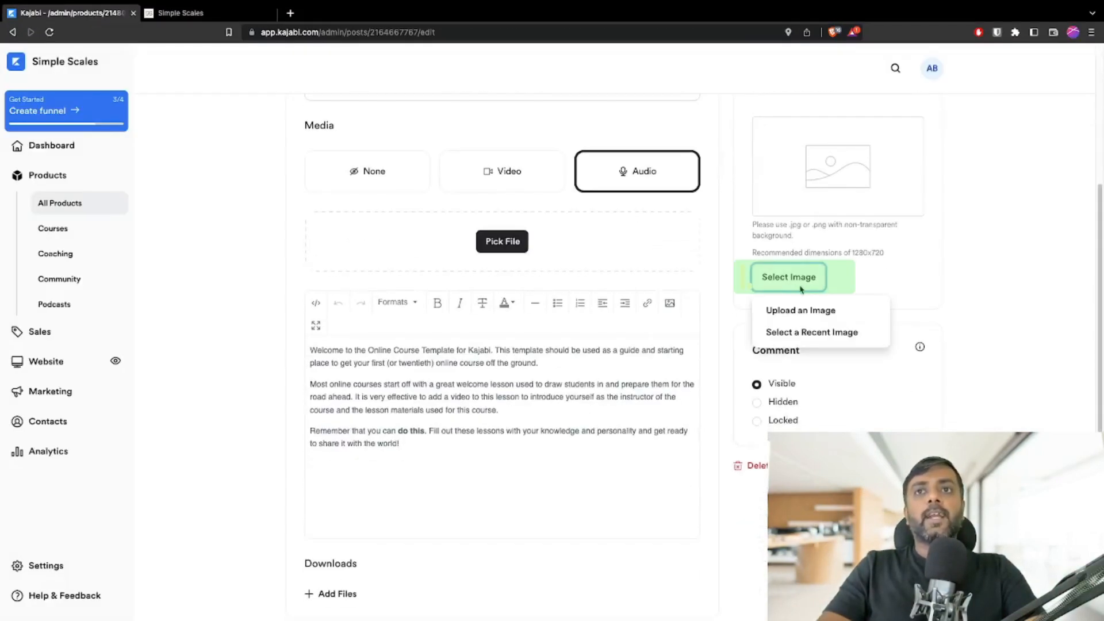
{"action": "left_click", "coordinate": [803, 322]}
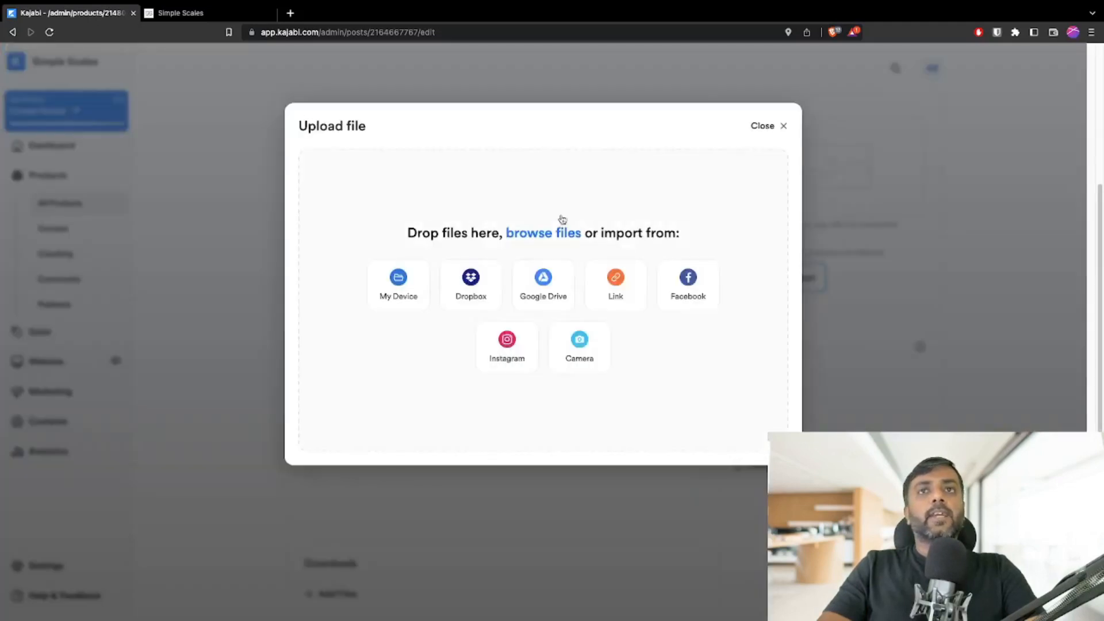
{"action": "left_click", "coordinate": [770, 127]}
- Check the upload sources for the lesson's downloadable files and close the dialog without adding any
{"action": "scroll", "coordinate": [993, 392], "scroll_direction": "down", "scroll_amount": 3}
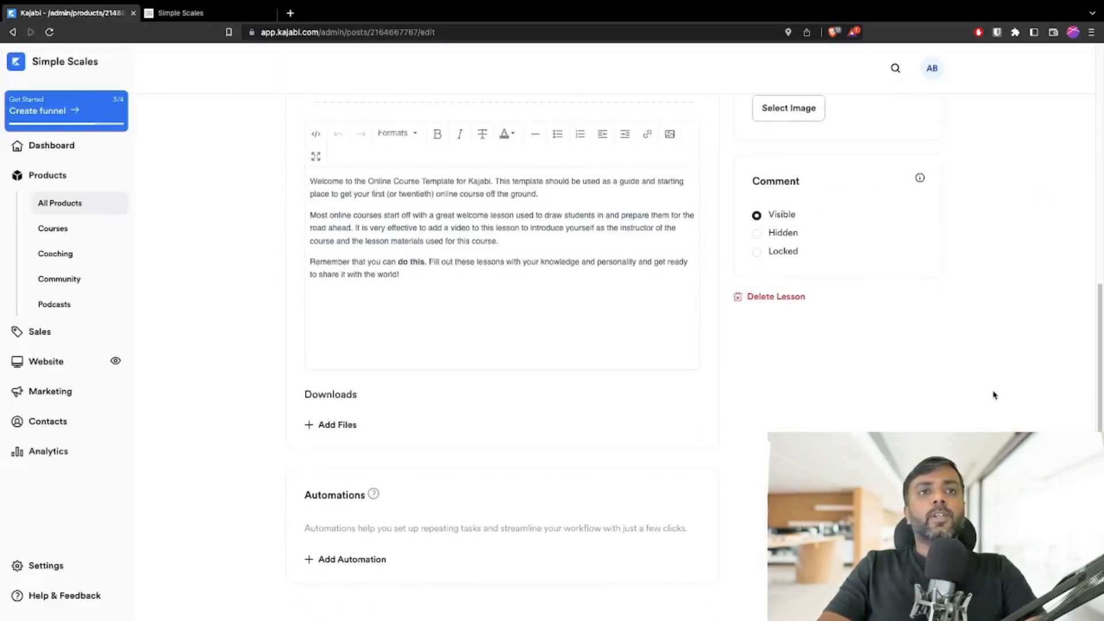
{"action": "left_click", "coordinate": [350, 435]}
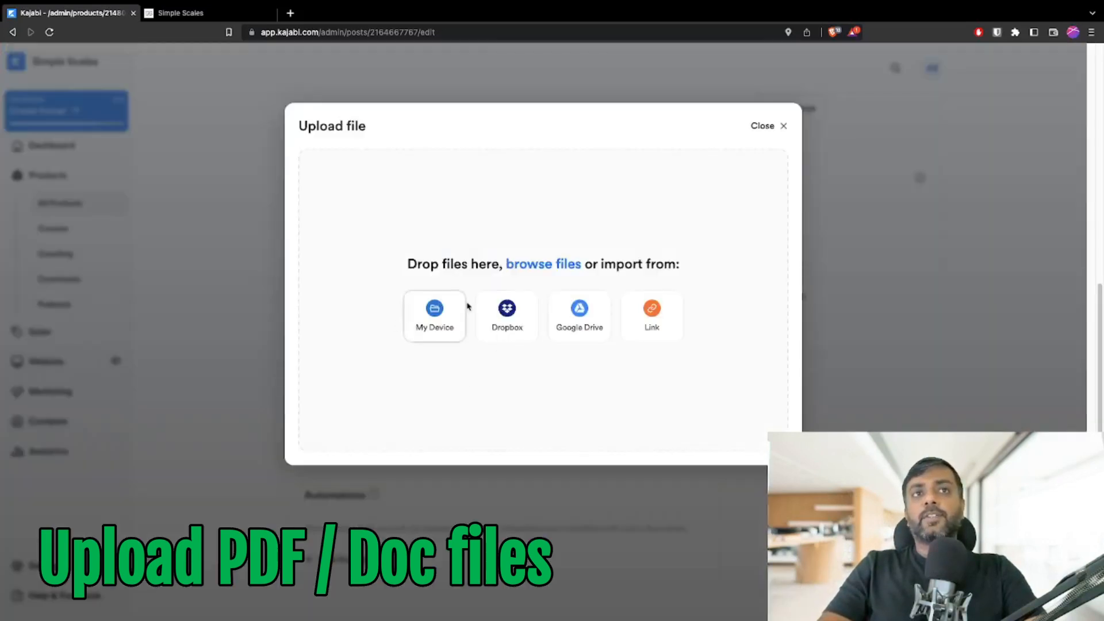
{"action": "left_click", "coordinate": [772, 131]}
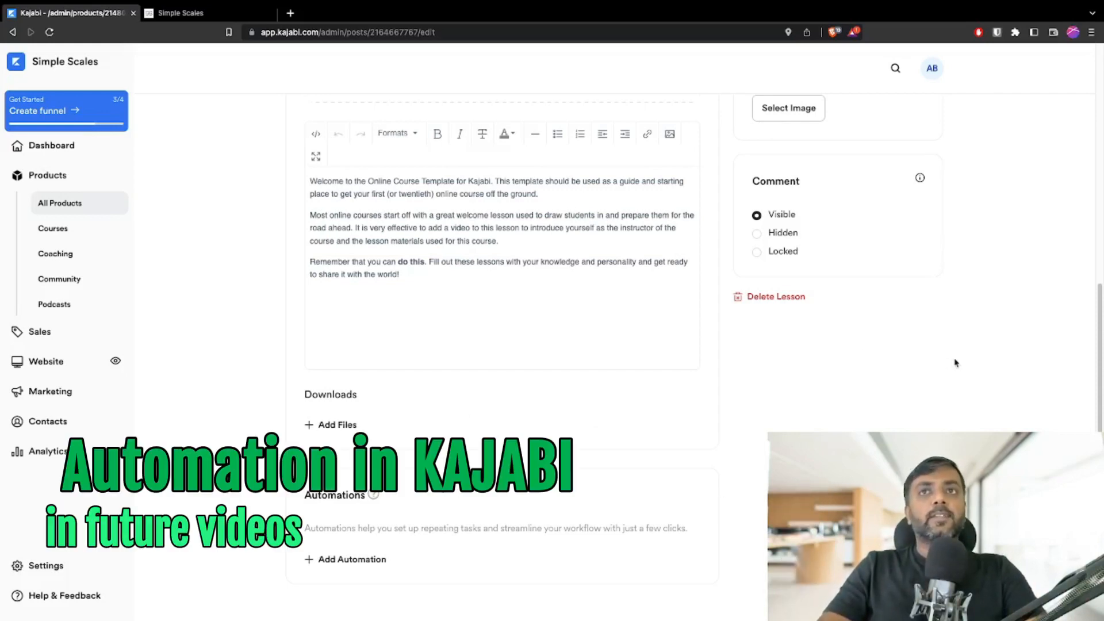
- Save the Welcome to the Course lesson and return to the course outline
{"action": "scroll", "coordinate": [1006, 363], "scroll_direction": "up", "scroll_amount": 4}
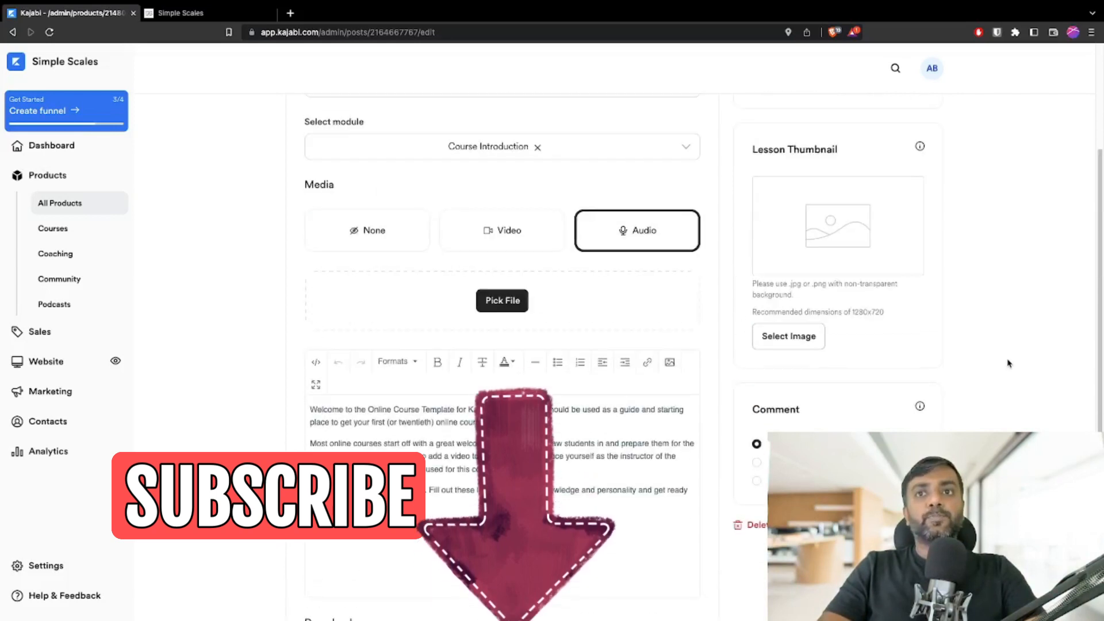
{"action": "scroll", "coordinate": [1007, 362], "scroll_direction": "up", "scroll_amount": 3}
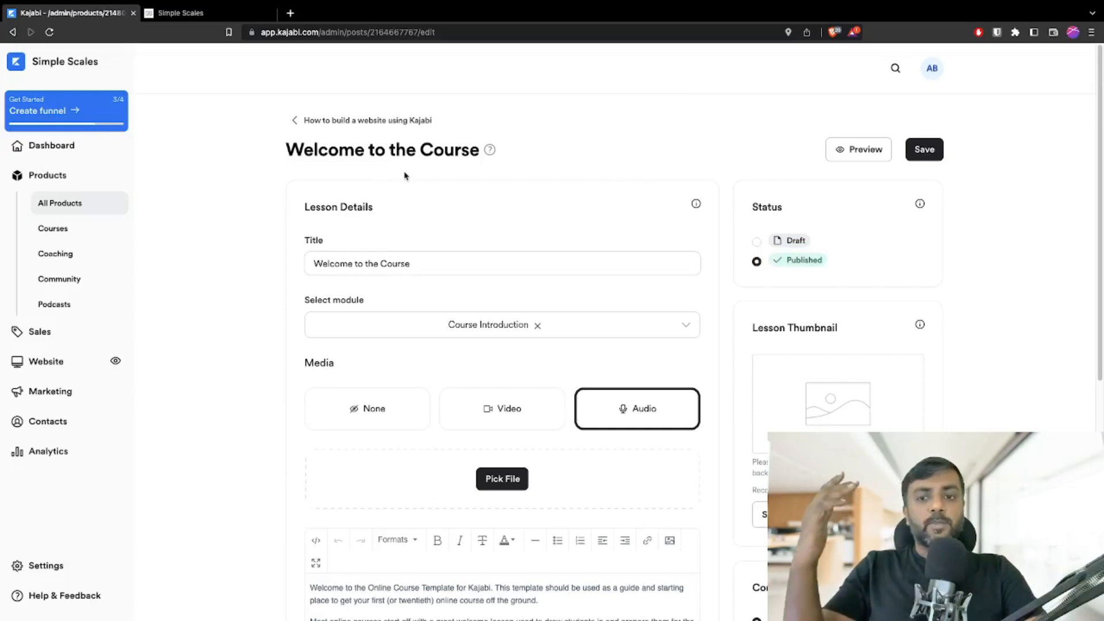
{"action": "left_click", "coordinate": [925, 150]}
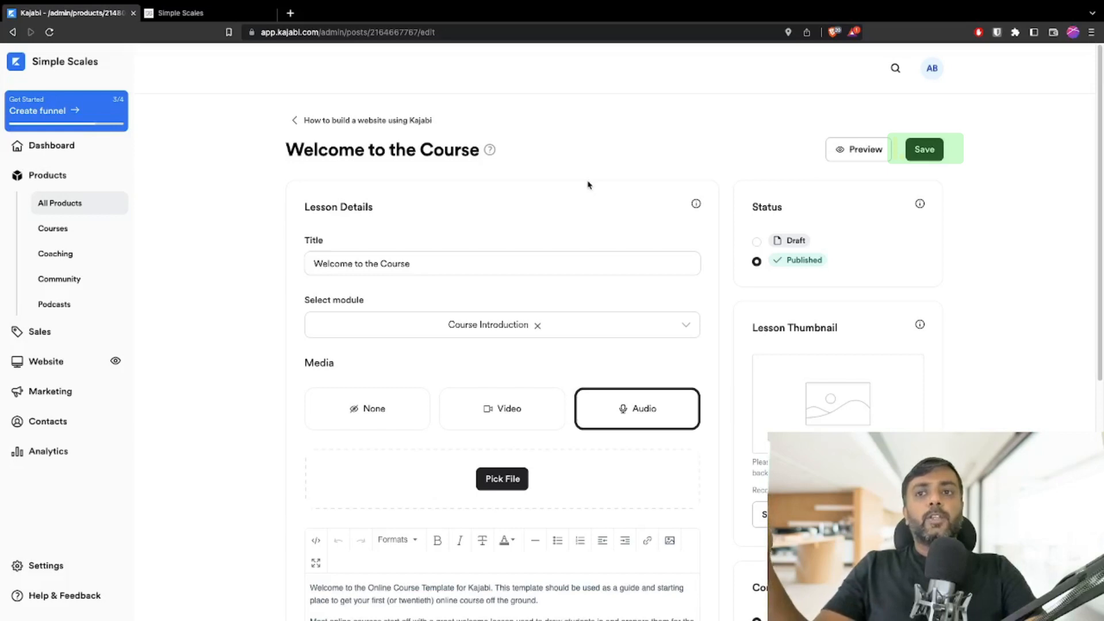
{"action": "left_click", "coordinate": [295, 120]}
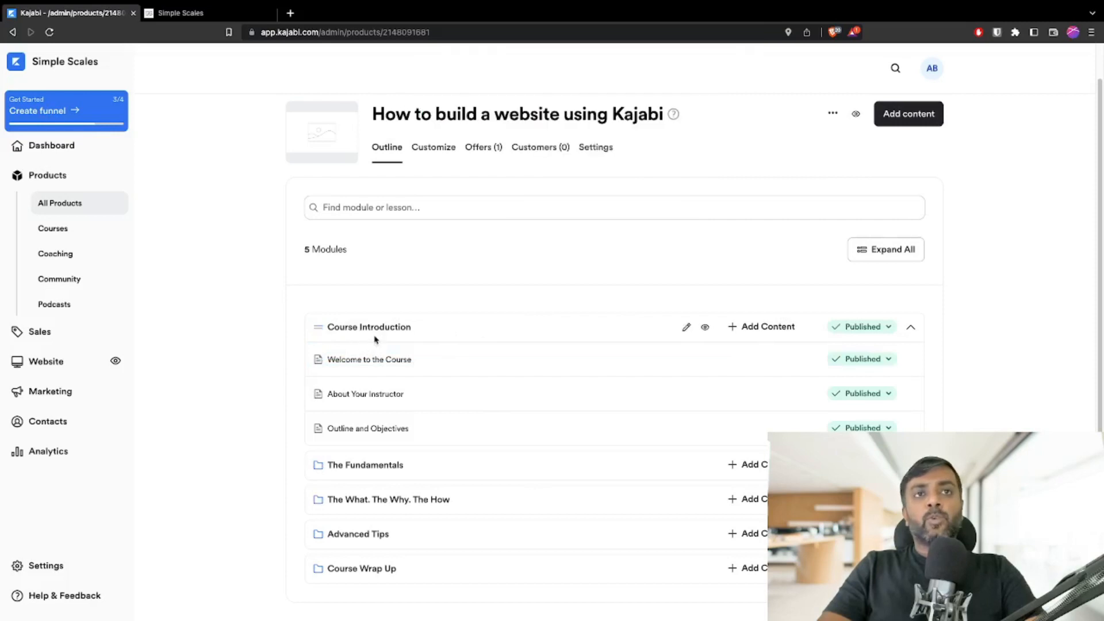
- Examine the content types and publishing statuses offered for the Course Introduction module without changing anything
{"action": "left_click", "coordinate": [754, 331]}
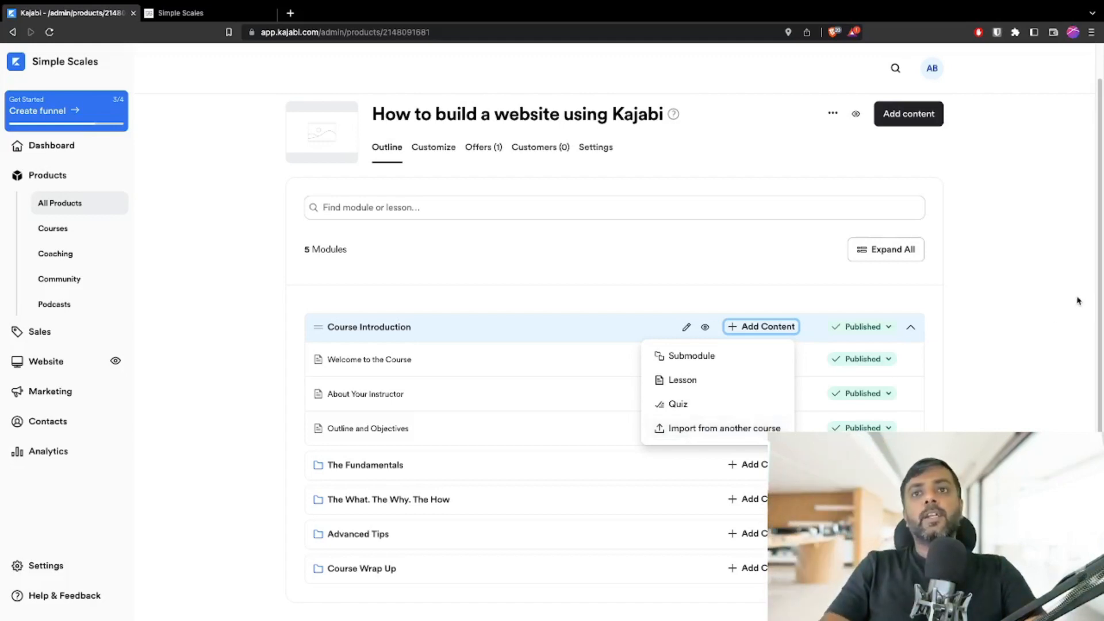
{"action": "left_click", "coordinate": [1023, 343]}
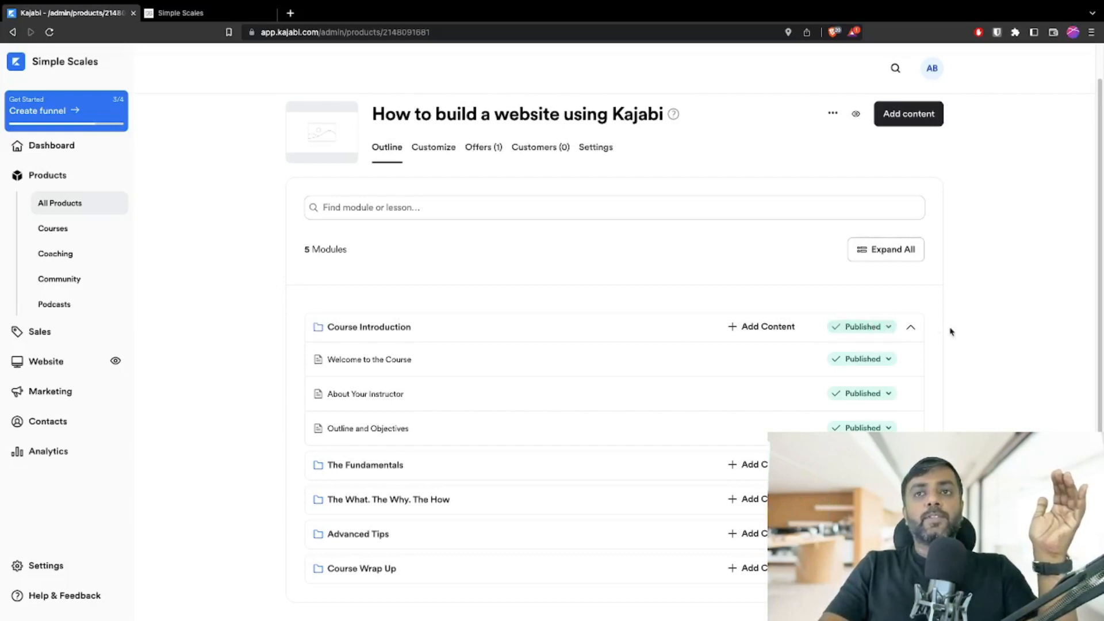
{"action": "left_click", "coordinate": [862, 329]}
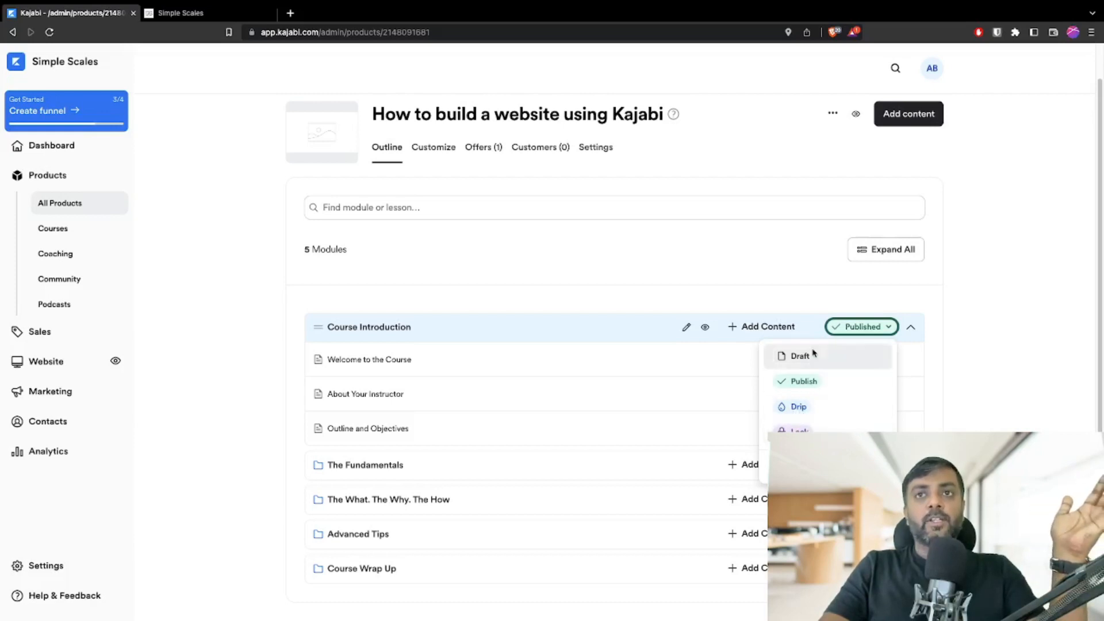
{"action": "left_click", "coordinate": [1013, 321]}
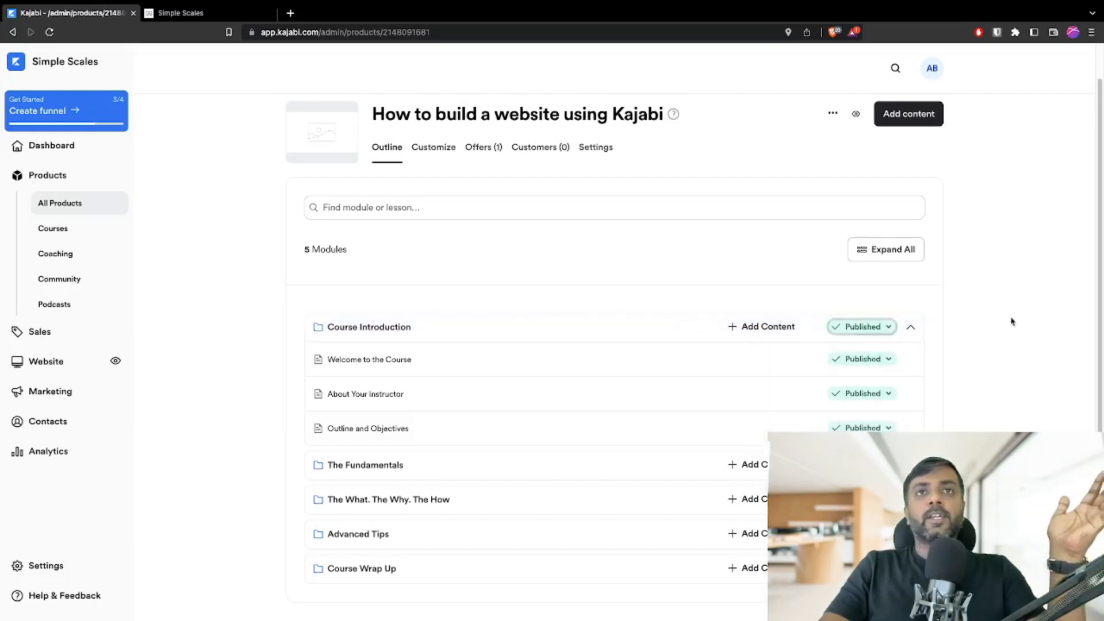
- Preview the whole course page and close the preview
{"action": "left_click", "coordinate": [856, 117]}
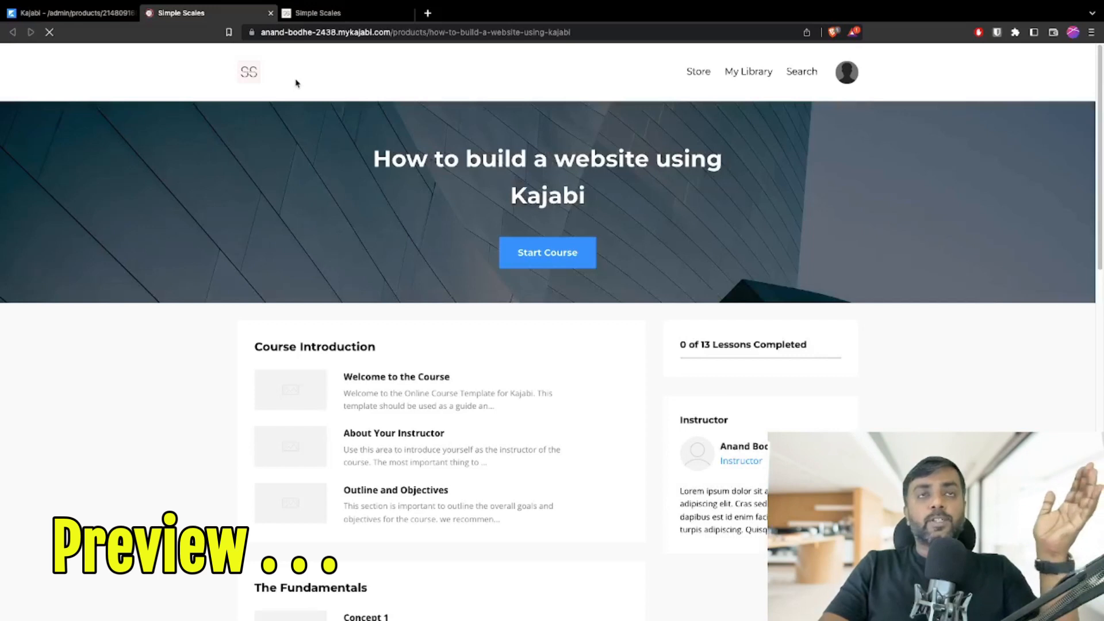
{"action": "left_click", "coordinate": [271, 14]}
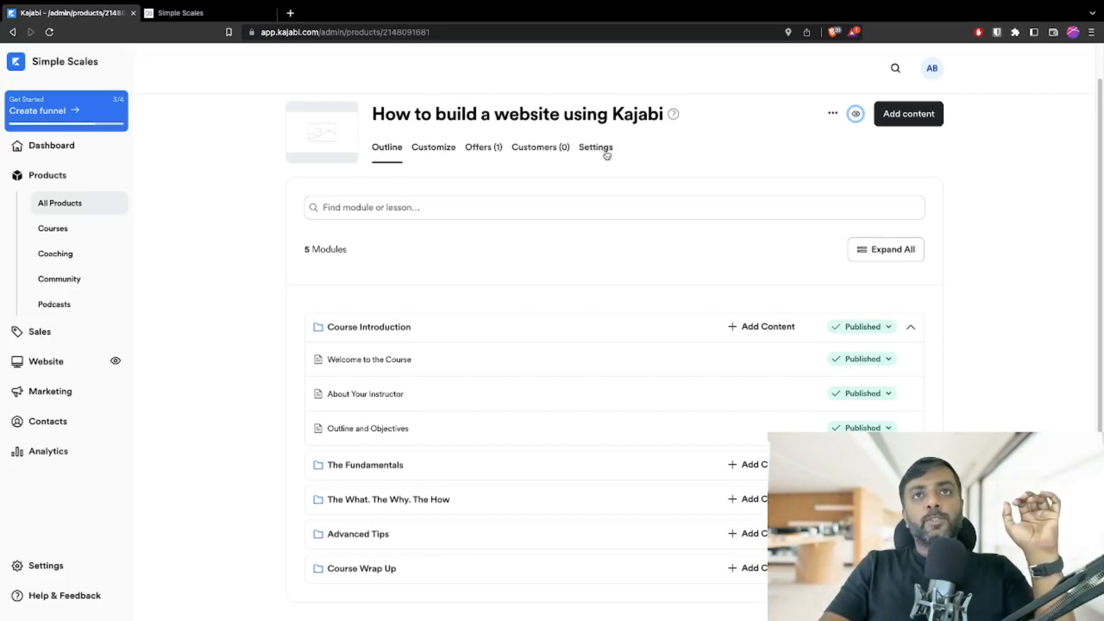
- Open the active Premier Product template of the course for customization
{"action": "left_click", "coordinate": [439, 155]}
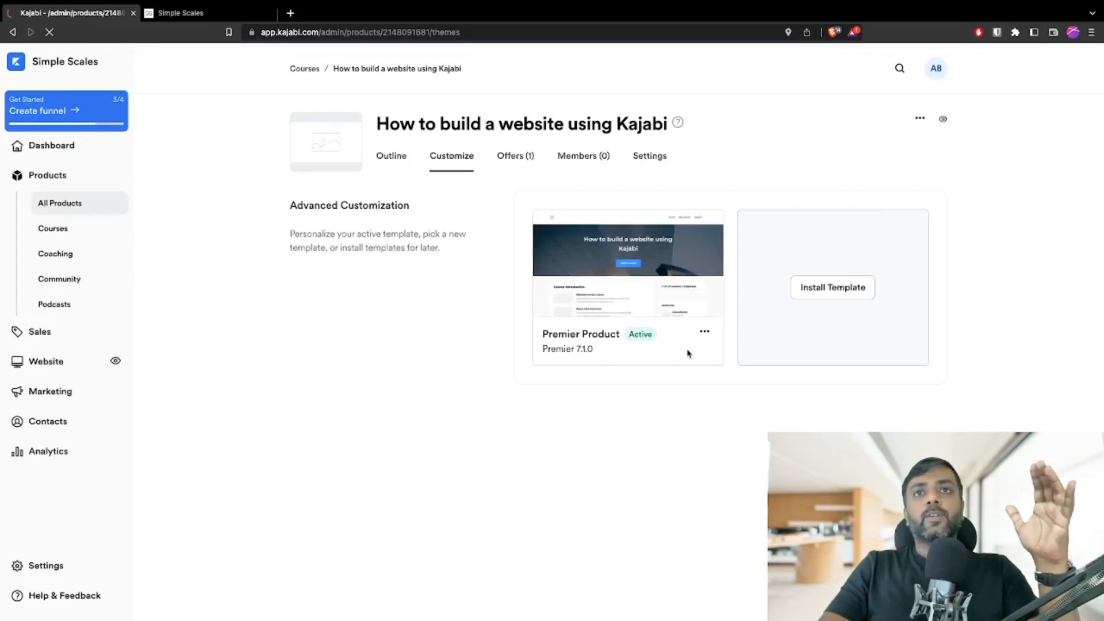
{"action": "left_click", "coordinate": [705, 335]}
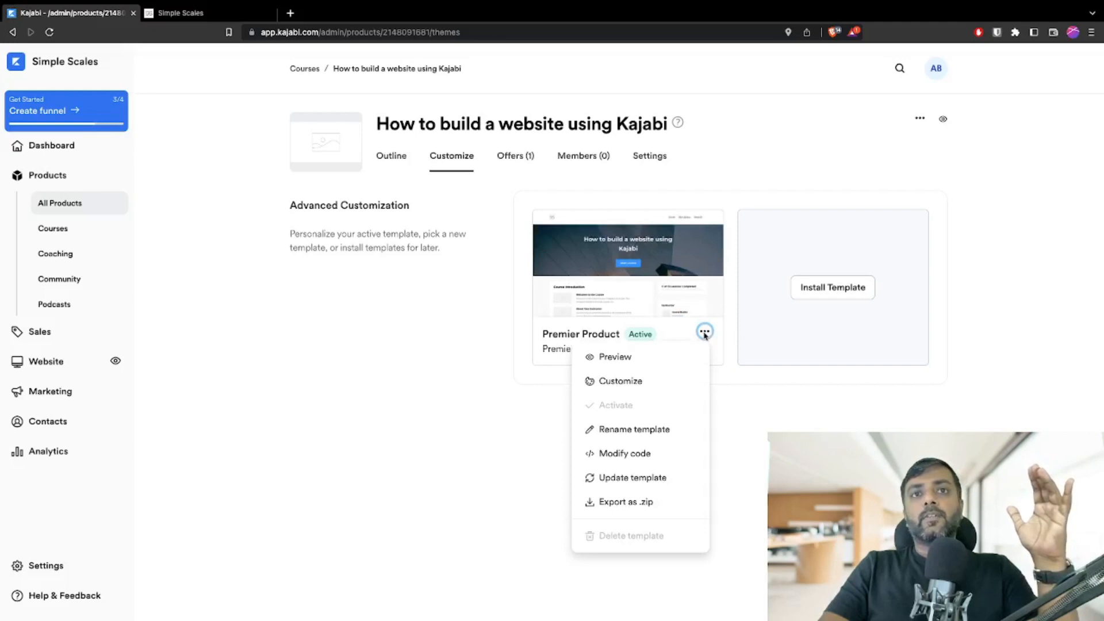
{"action": "left_click", "coordinate": [632, 381]}
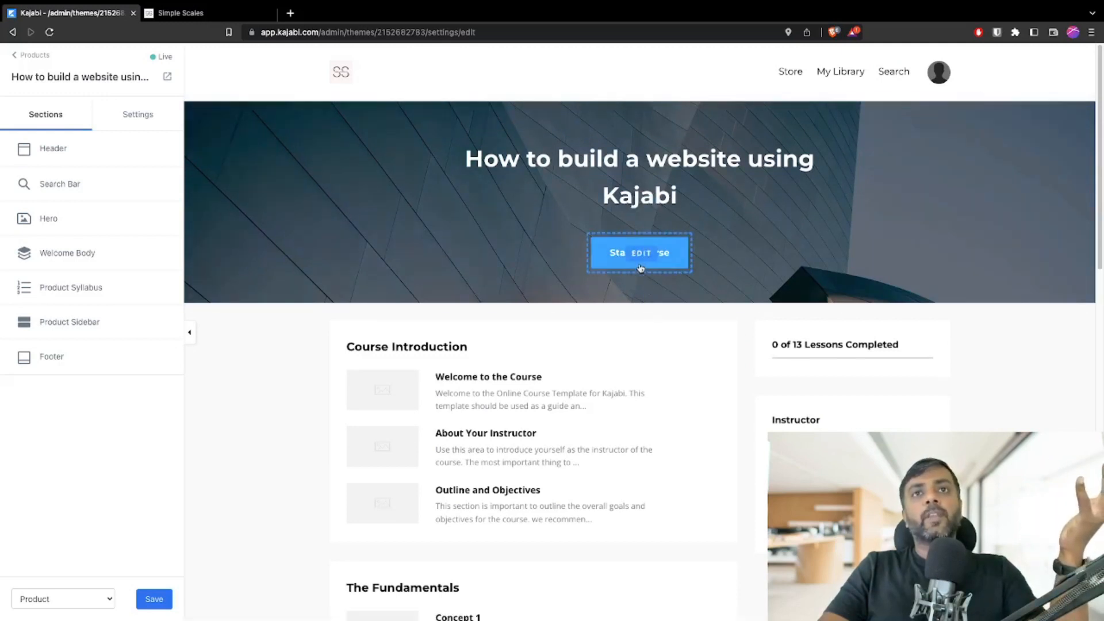
- Change the button color of the hero's Start Course button to red and return to the section list
{"action": "left_click", "coordinate": [641, 257]}
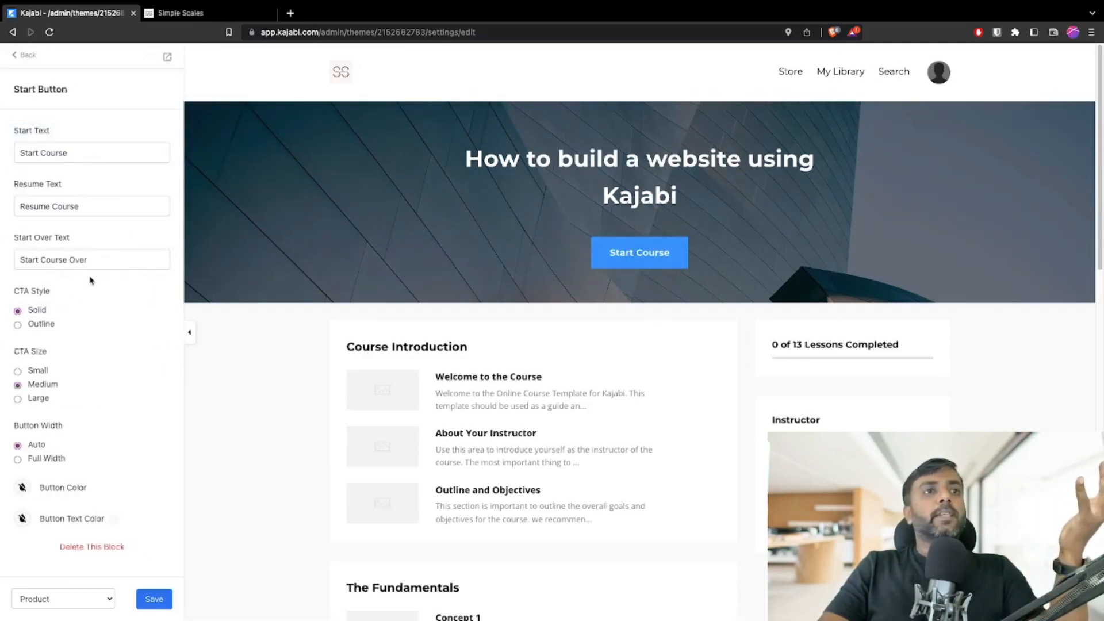
{"action": "left_click", "coordinate": [23, 488]}
{"action": "left_click", "coordinate": [78, 400]}
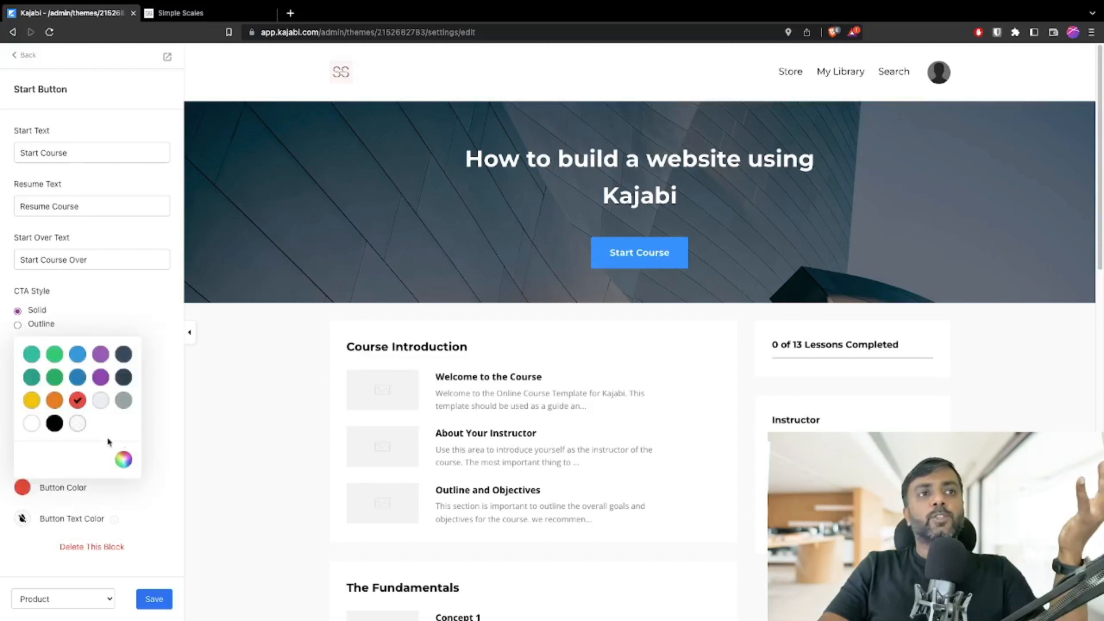
{"action": "left_click", "coordinate": [148, 445]}
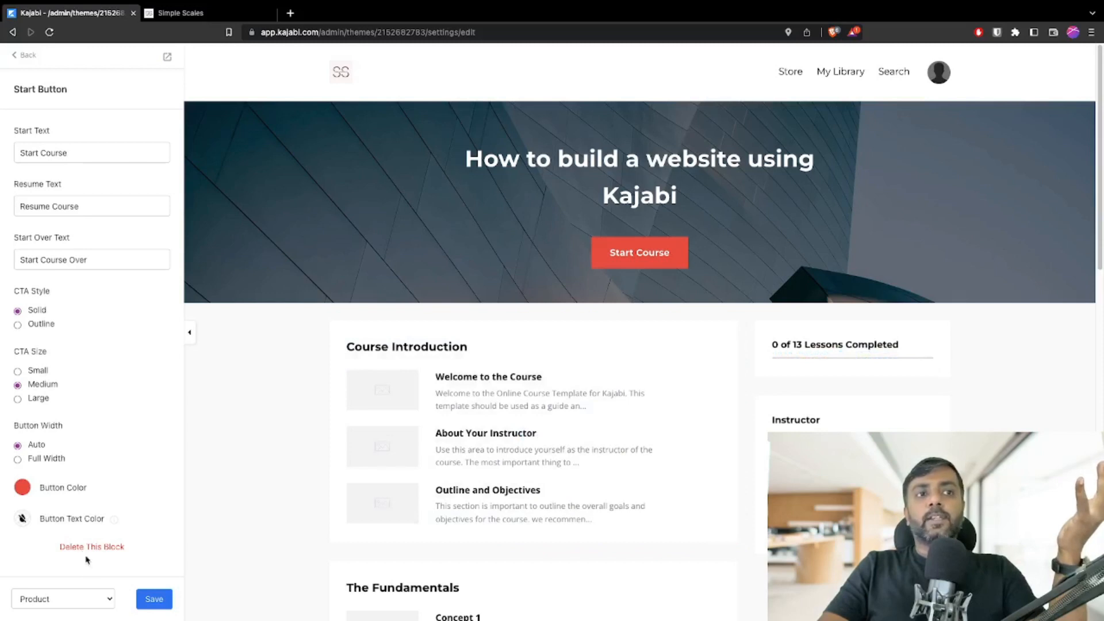
{"action": "left_click", "coordinate": [22, 55]}
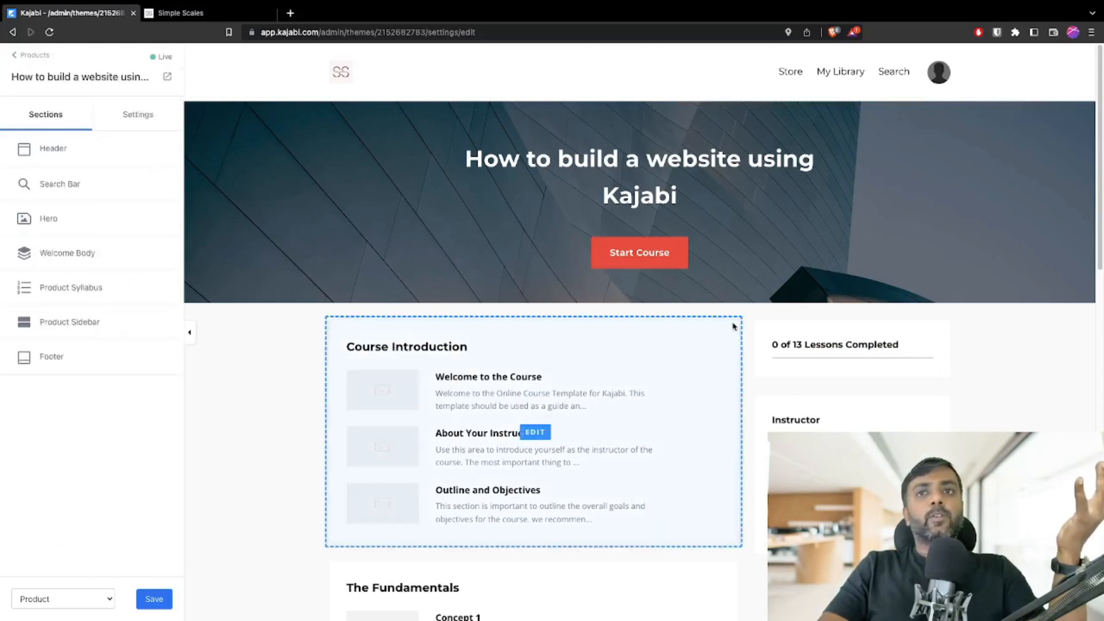
- Examine the settings of the course progress, instructor and product syllabus blocks without changing them, and return to the section list
{"action": "left_click", "coordinate": [840, 345]}
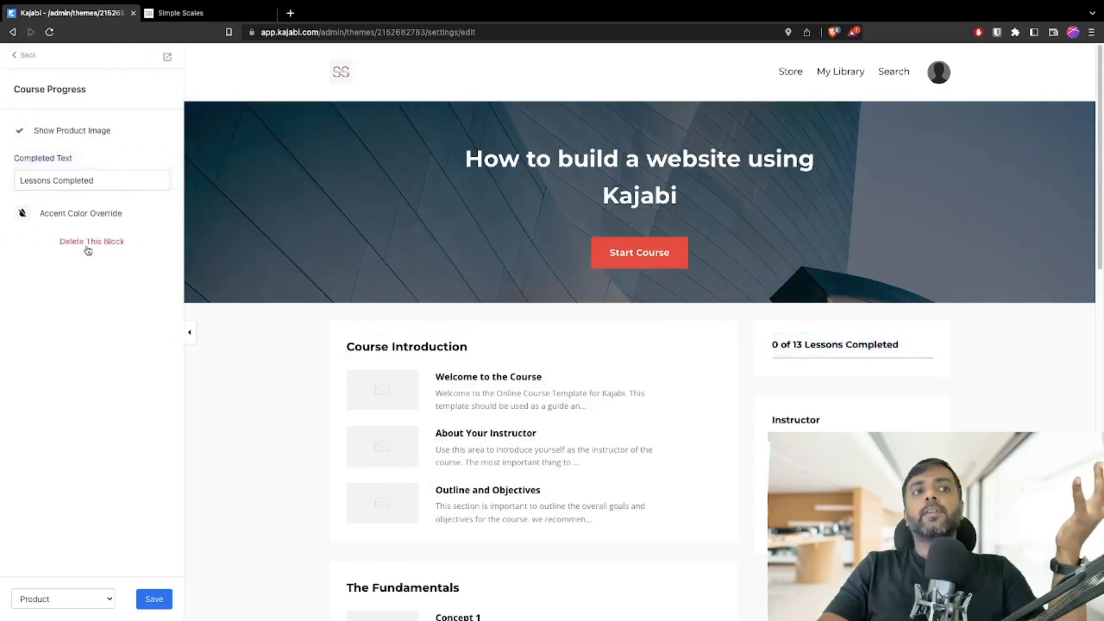
{"action": "left_click", "coordinate": [27, 55]}
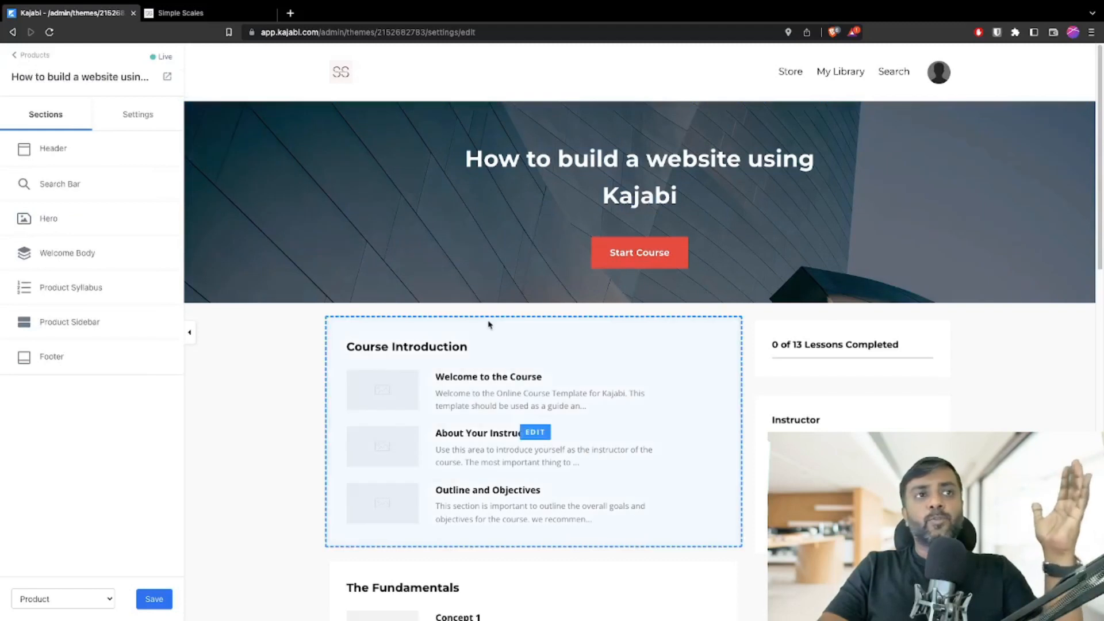
{"action": "scroll", "coordinate": [920, 407], "scroll_direction": "down", "scroll_amount": 3}
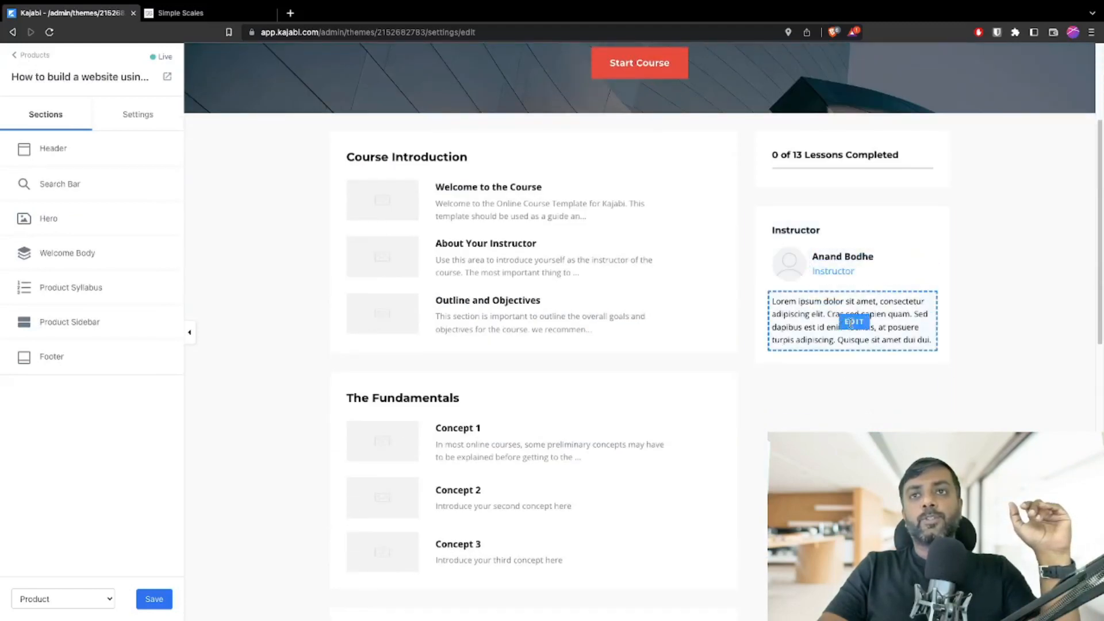
{"action": "left_click", "coordinate": [851, 323]}
{"action": "scroll", "coordinate": [87, 460], "scroll_direction": "down", "scroll_amount": 1}
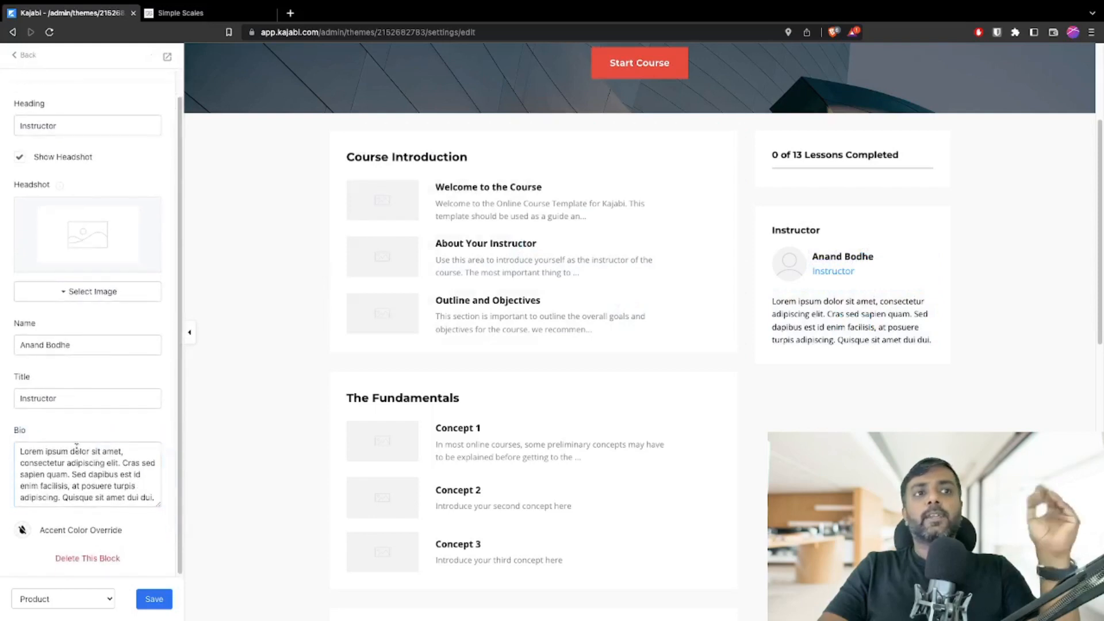
{"action": "triple_click", "coordinate": [102, 475]}
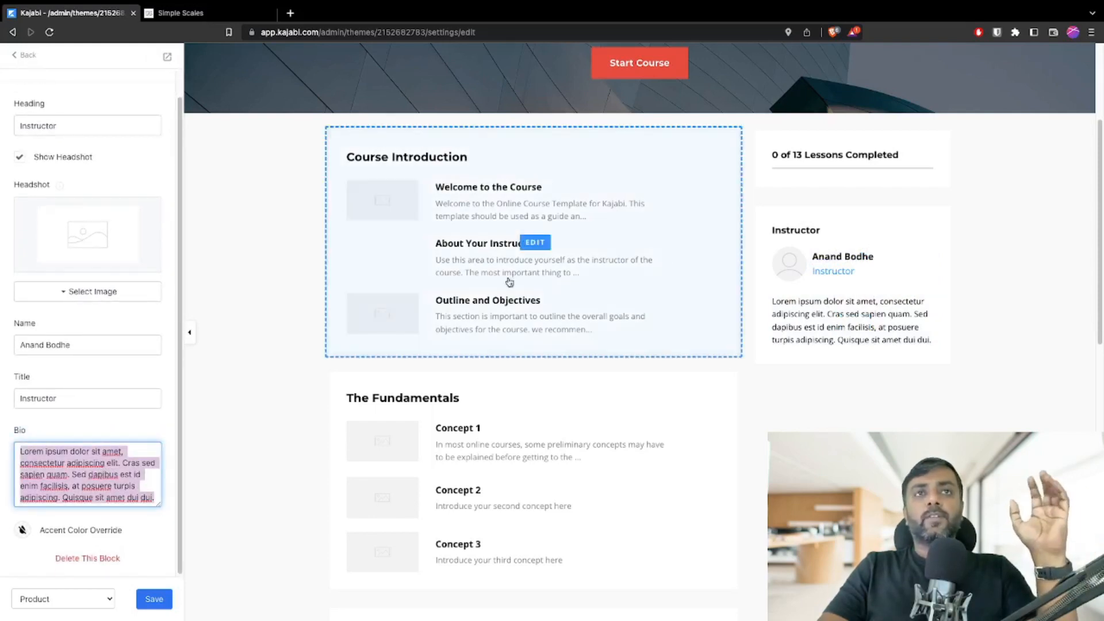
{"action": "left_click", "coordinate": [539, 244]}
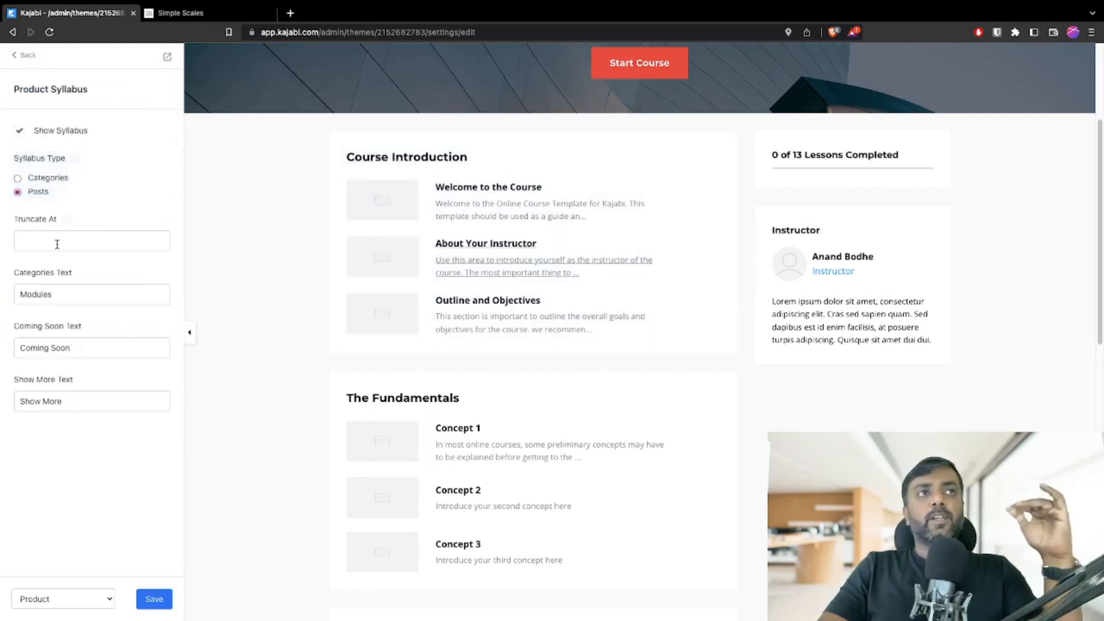
{"action": "left_click", "coordinate": [17, 56]}
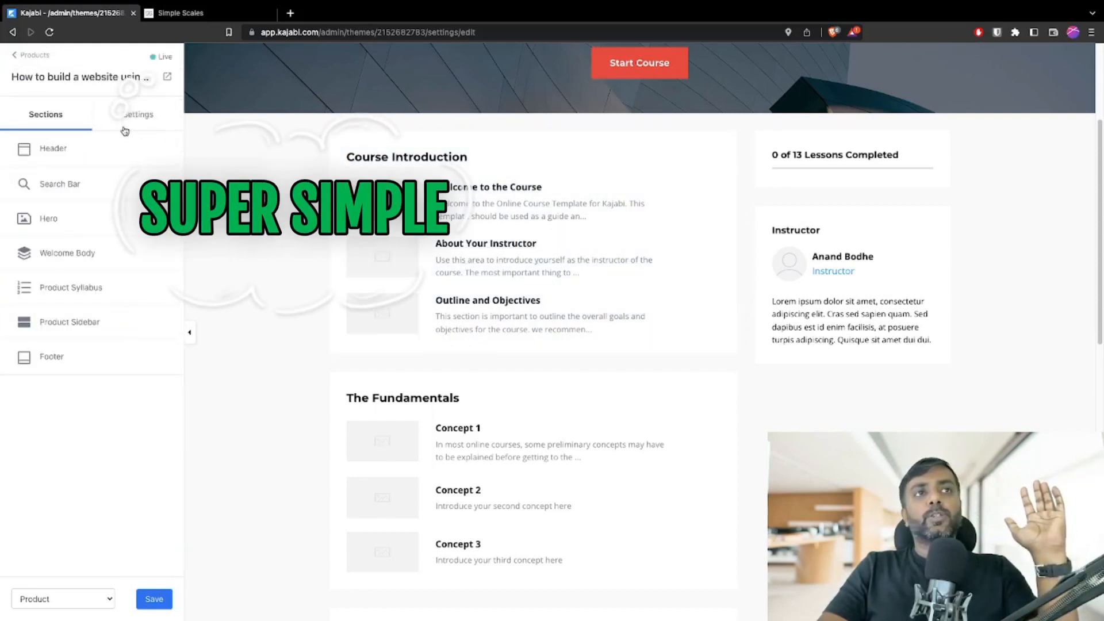
- Look through the template's general settings and check its favicon image option without changing it
{"action": "left_click", "coordinate": [137, 114]}
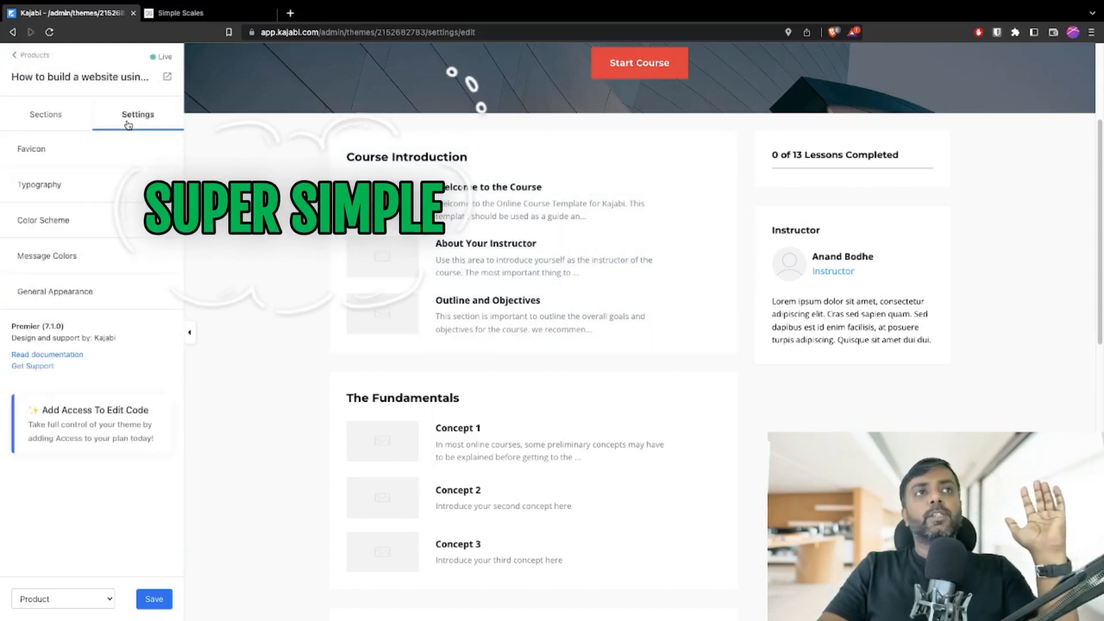
{"action": "left_click", "coordinate": [75, 150]}
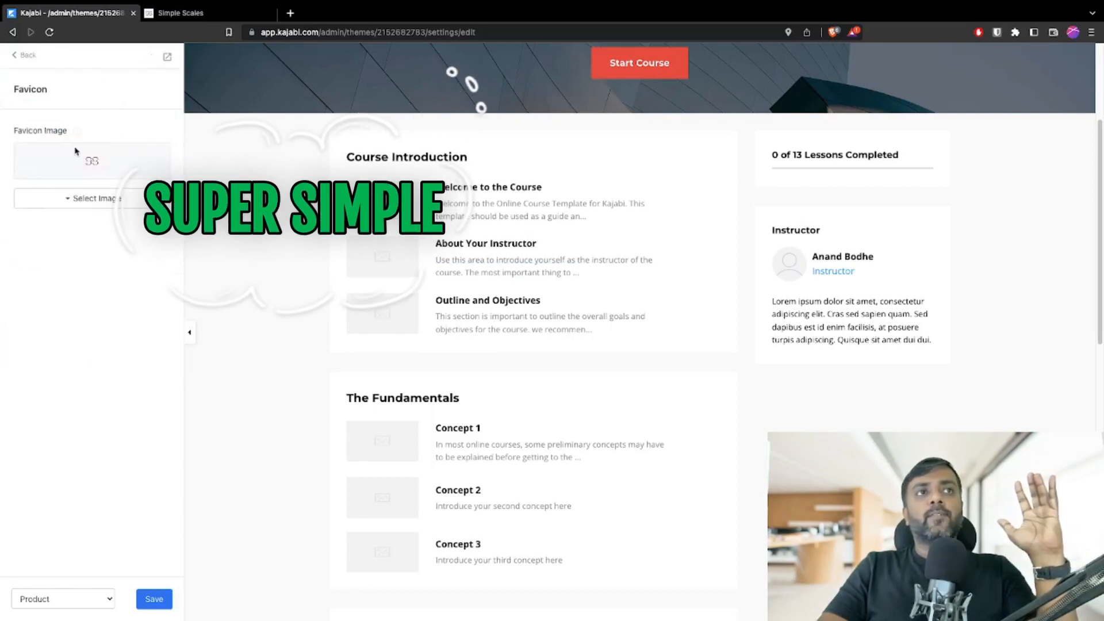
{"action": "left_click", "coordinate": [23, 57]}
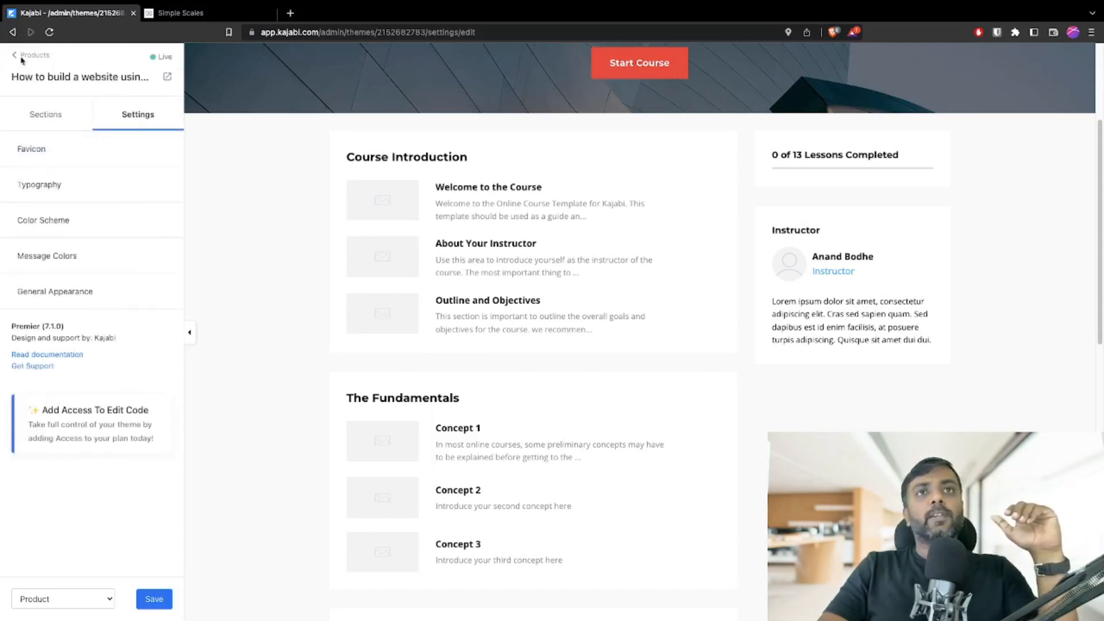
- Save the customized course template and leave the editor to go back to the products
{"action": "left_click", "coordinate": [153, 598]}
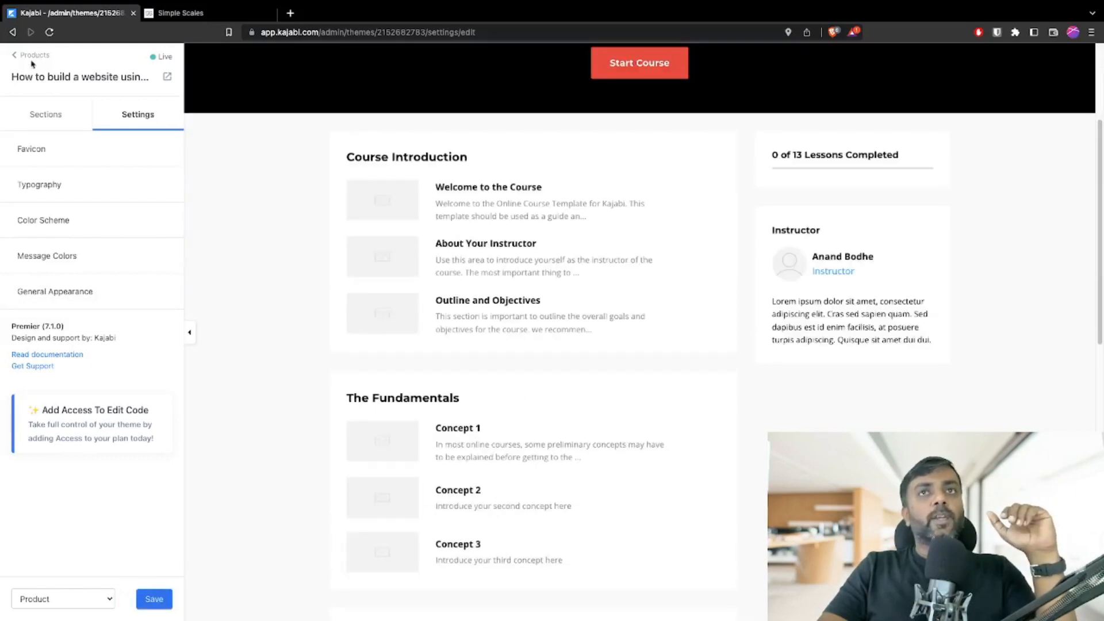
{"action": "left_click", "coordinate": [28, 56]}
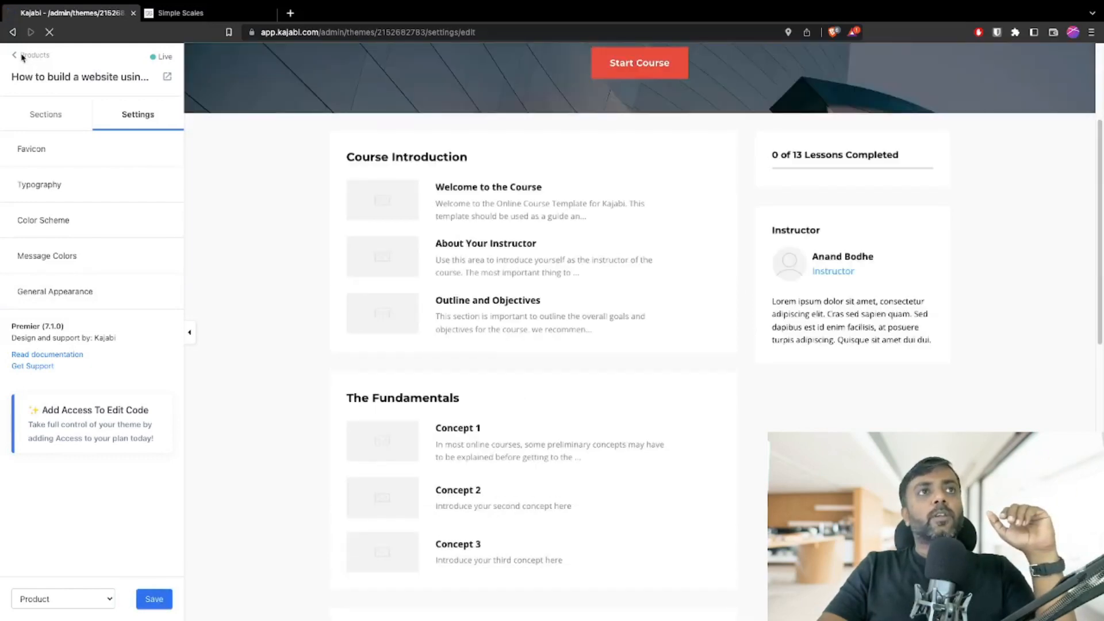